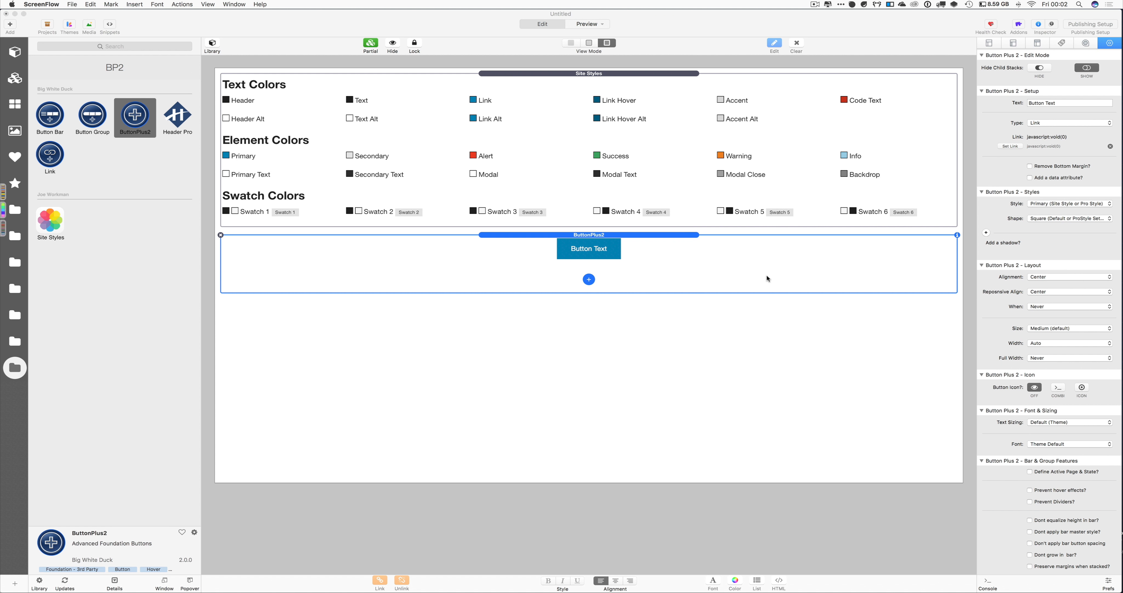
Try the Large button size, then return it to Medium (default)
scroll(981, 299, down, 5)
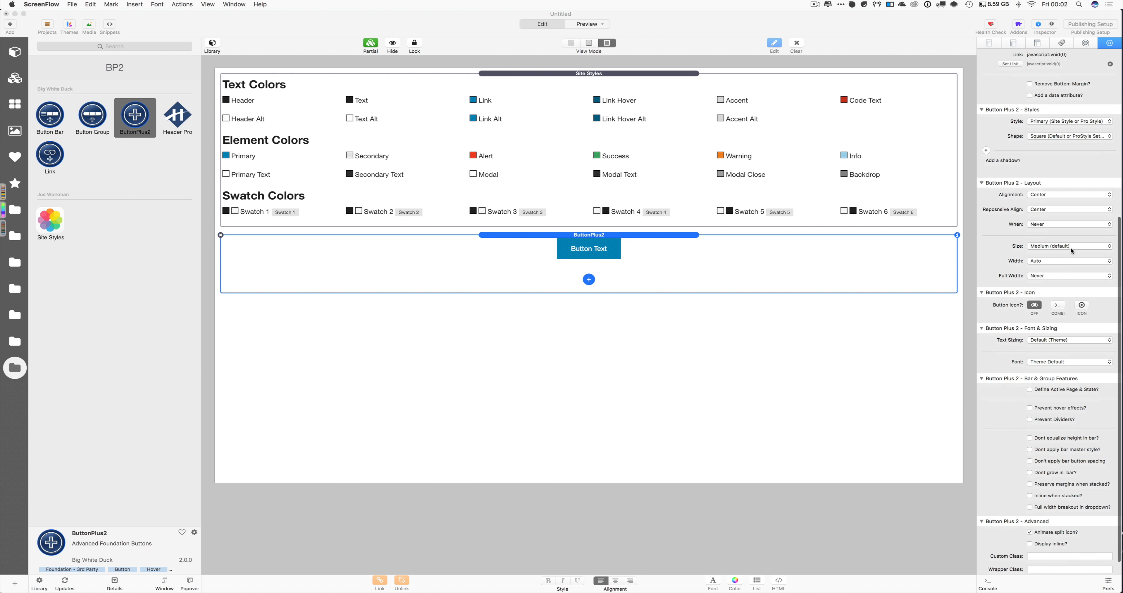
click(1070, 246)
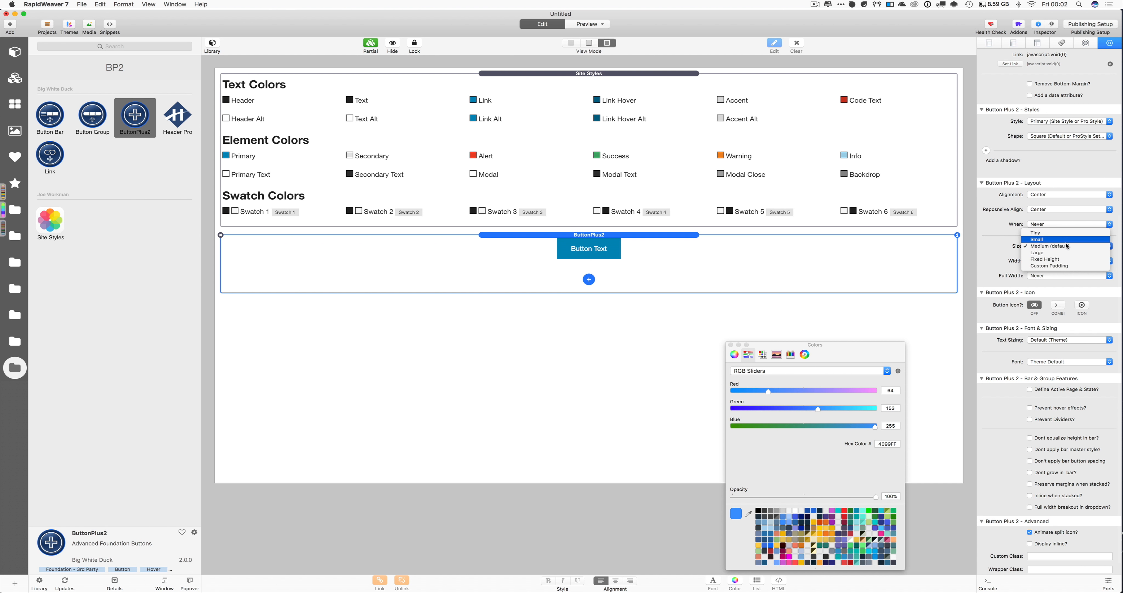
click(1063, 252)
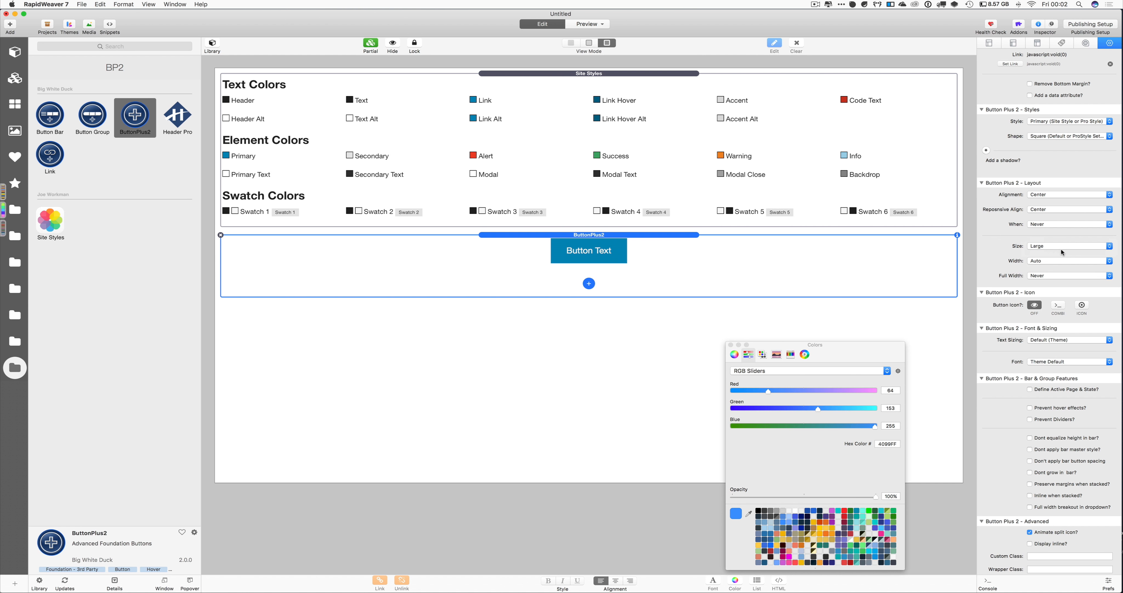
click(1063, 248)
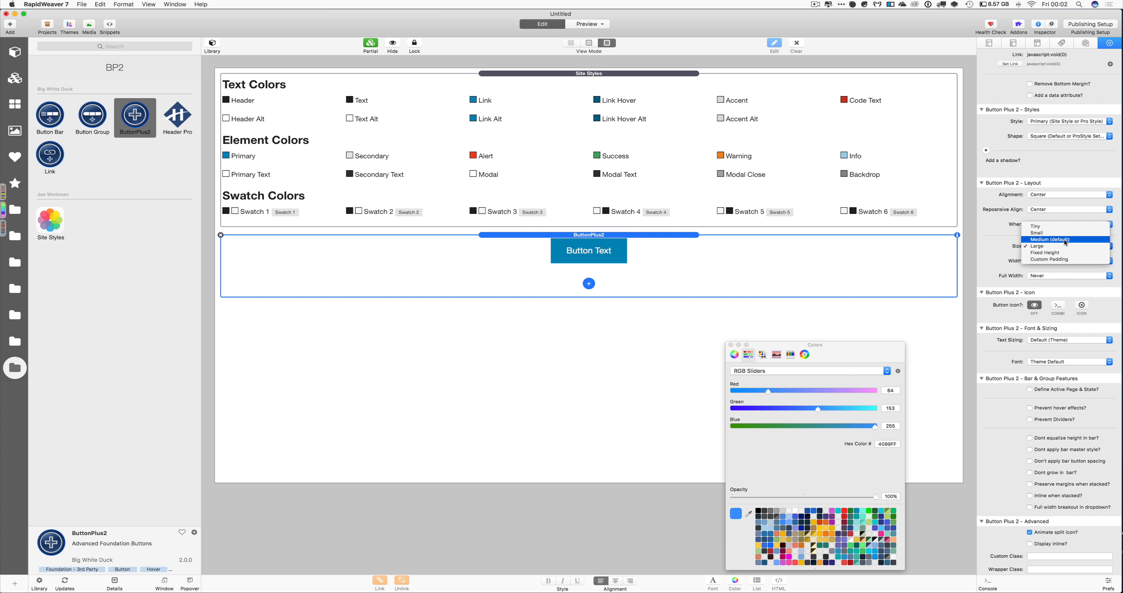
click(1065, 242)
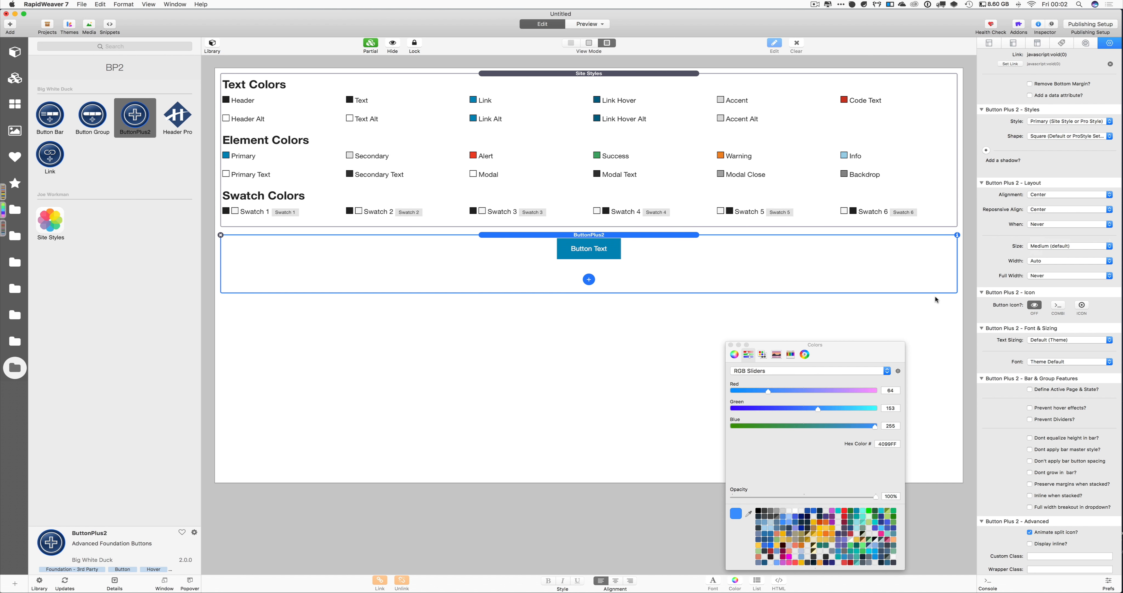
scroll(1039, 321, down, 2)
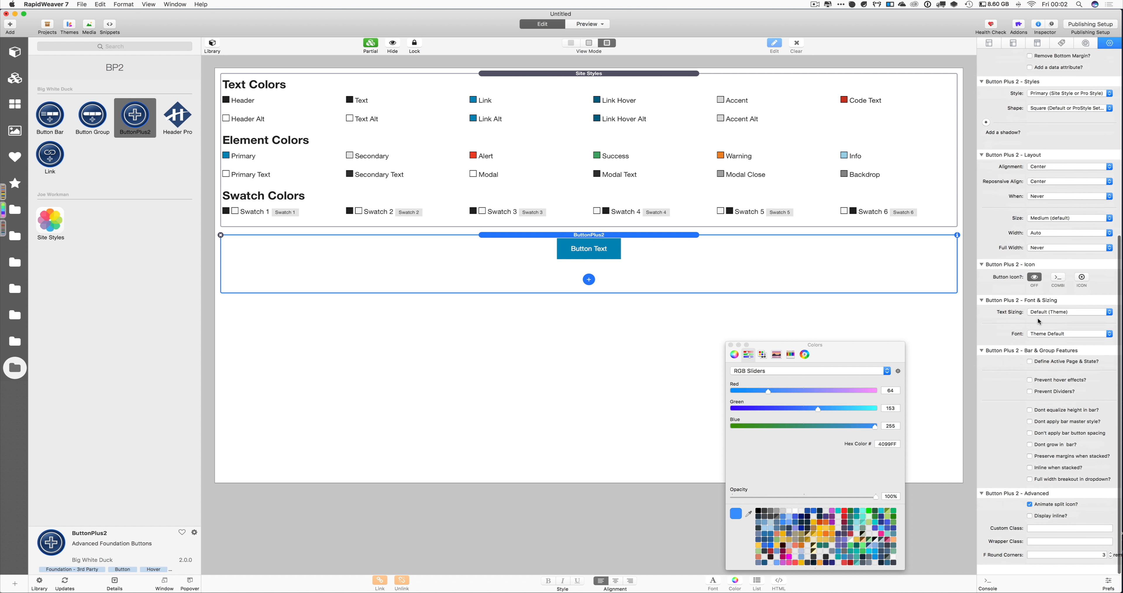
scroll(1039, 321, up, 1)
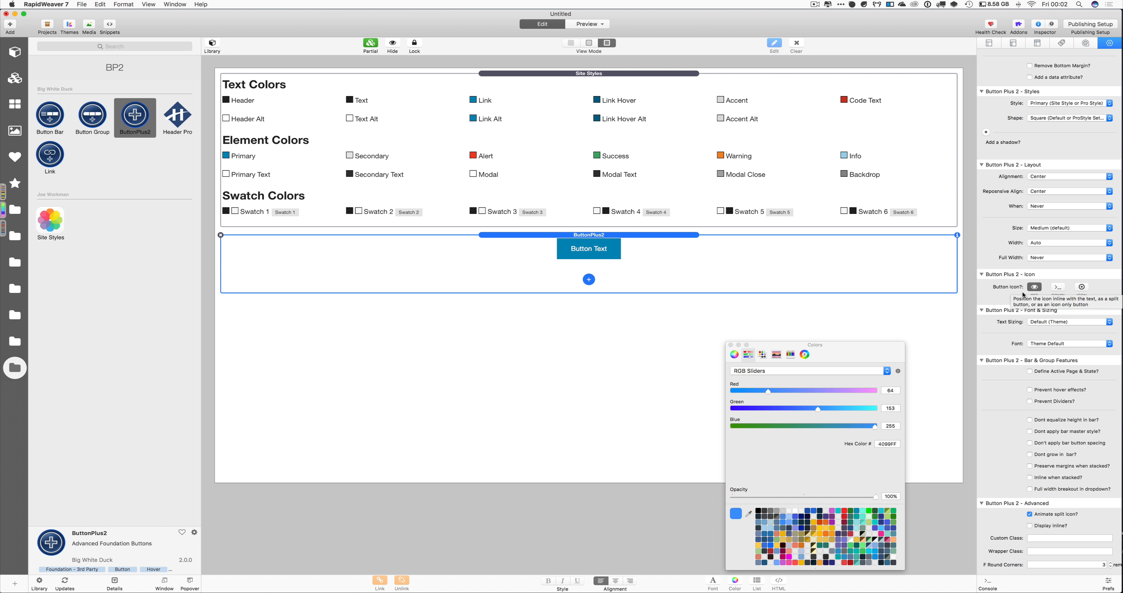
Show the button as icon only and change its icon from fa-caret-down to fa-twitter
click(1082, 287)
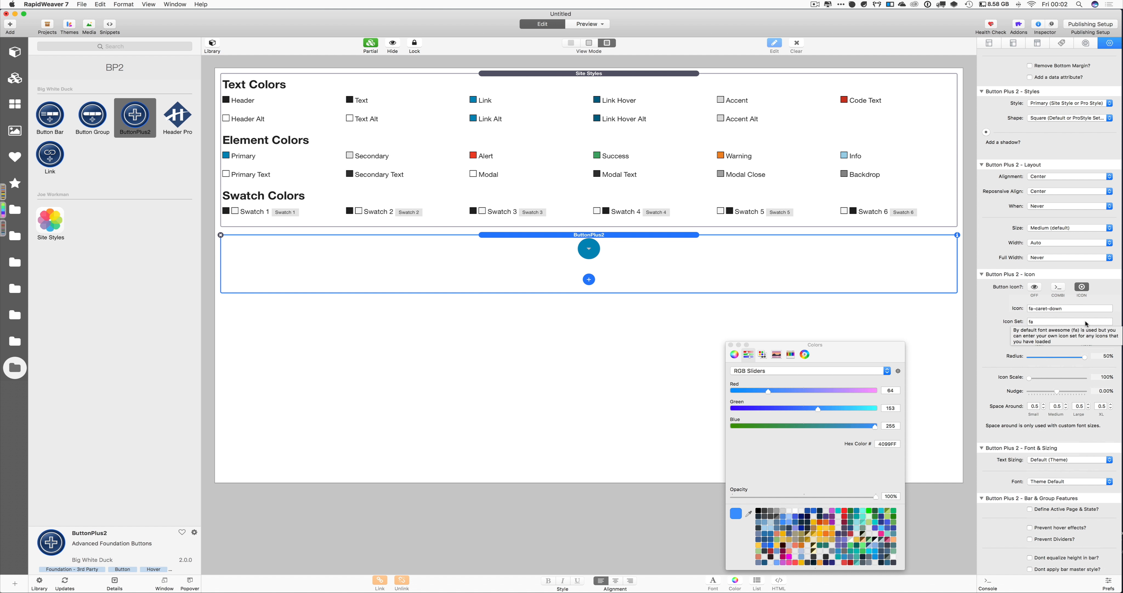
scroll(1063, 344, down, 3)
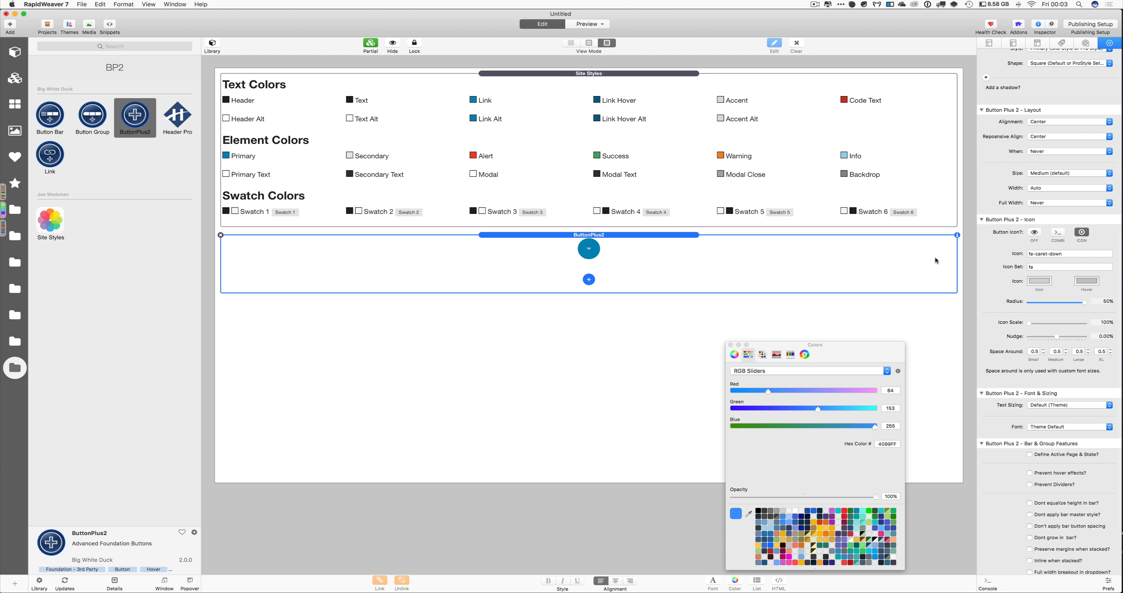
click(1037, 253)
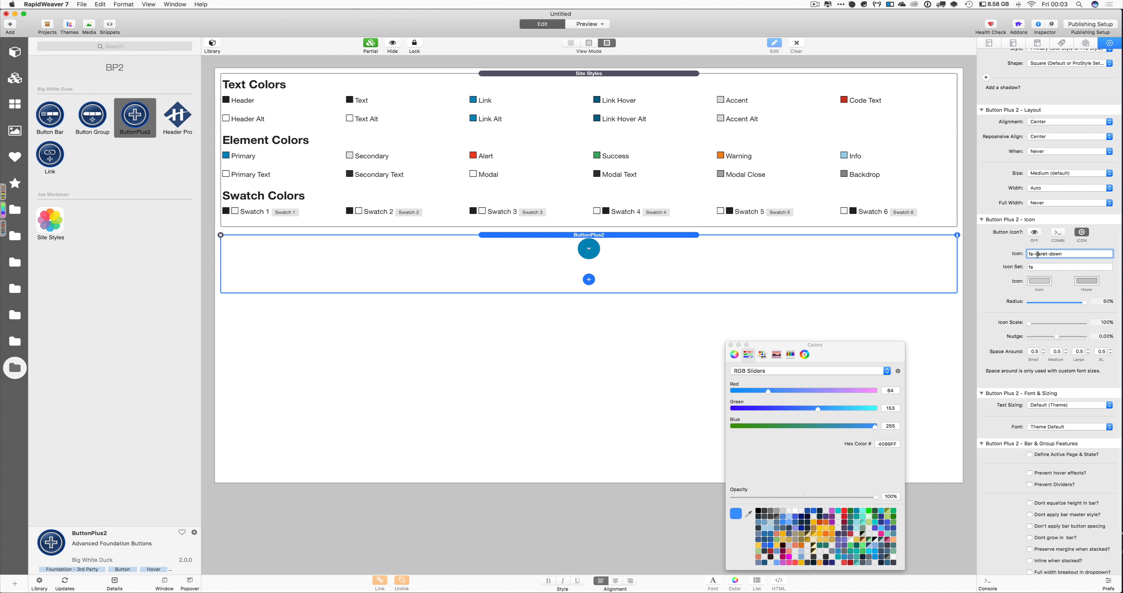
drag(1037, 254, 1065, 254)
text(twitter)
key(super+a)
scroll(1075, 309, down, 4)
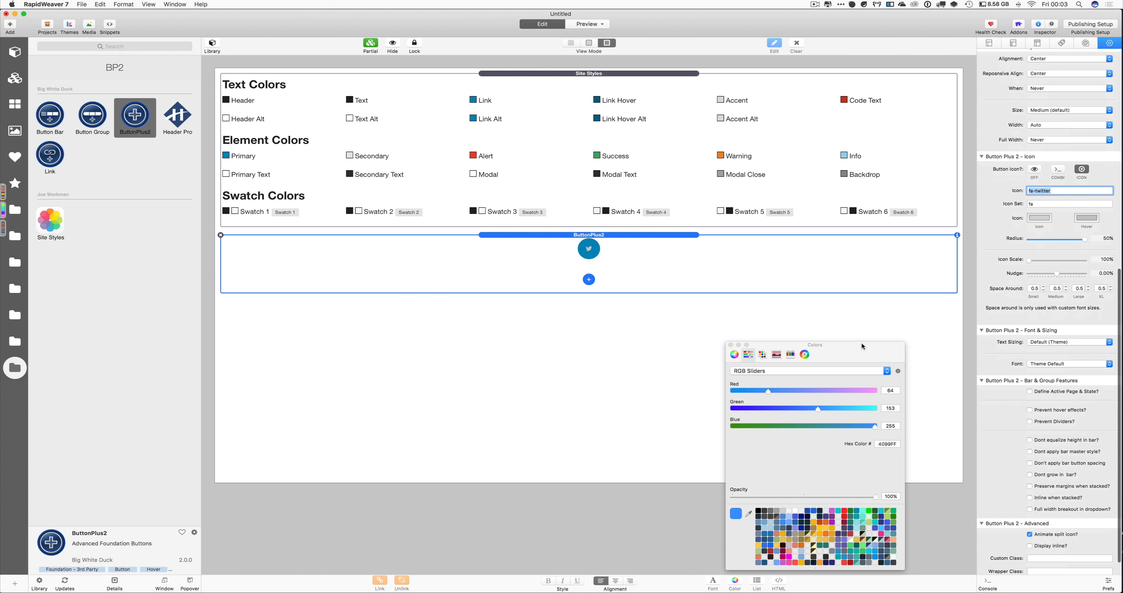
drag(848, 346, 859, 327)
scroll(1027, 215, up, 6)
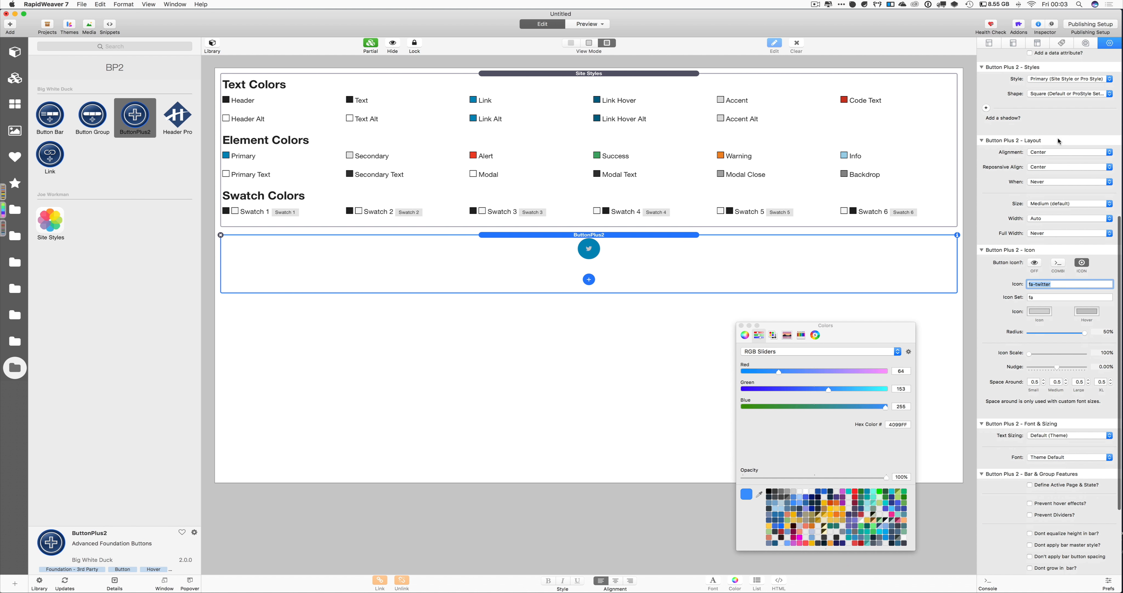
Switch to Custom style with a 4099FF background and white icon and hover icon colours
click(1064, 80)
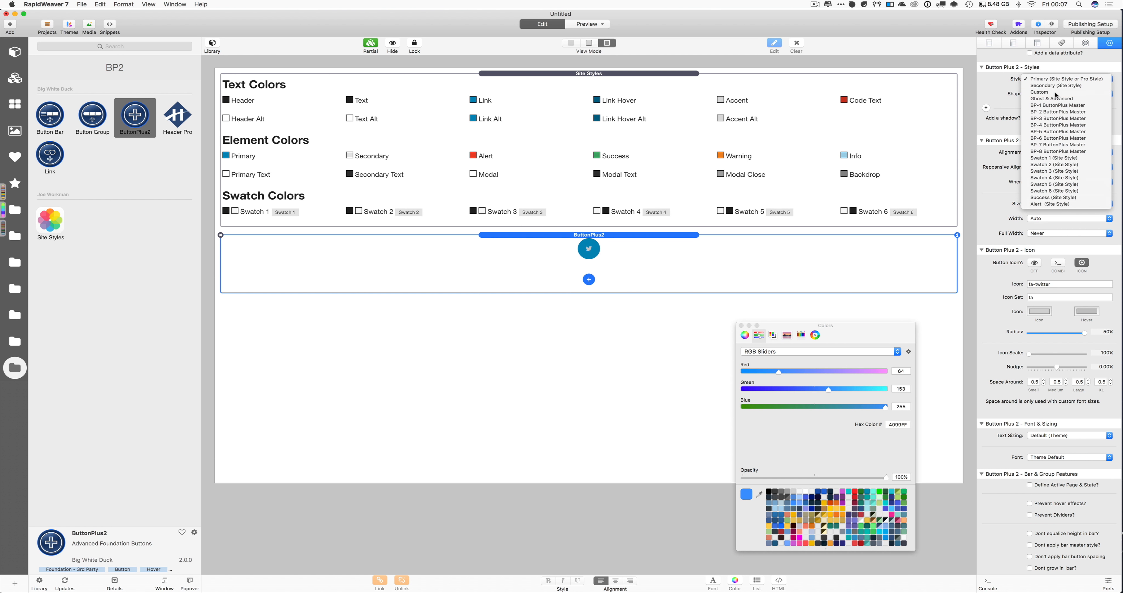
click(1057, 95)
click(1041, 117)
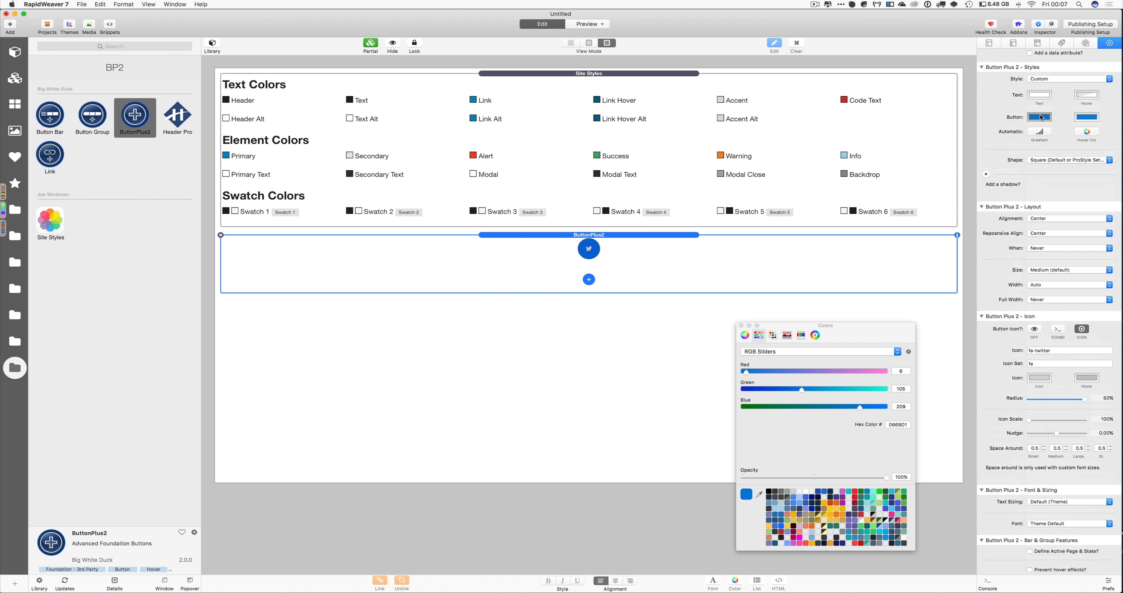
click(795, 506)
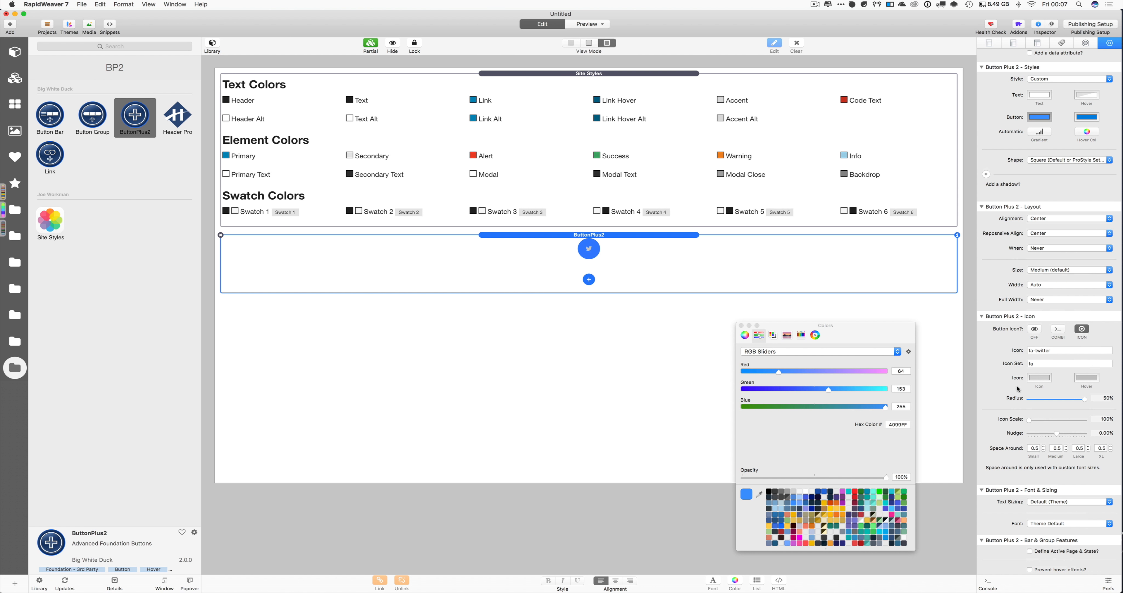
click(1040, 378)
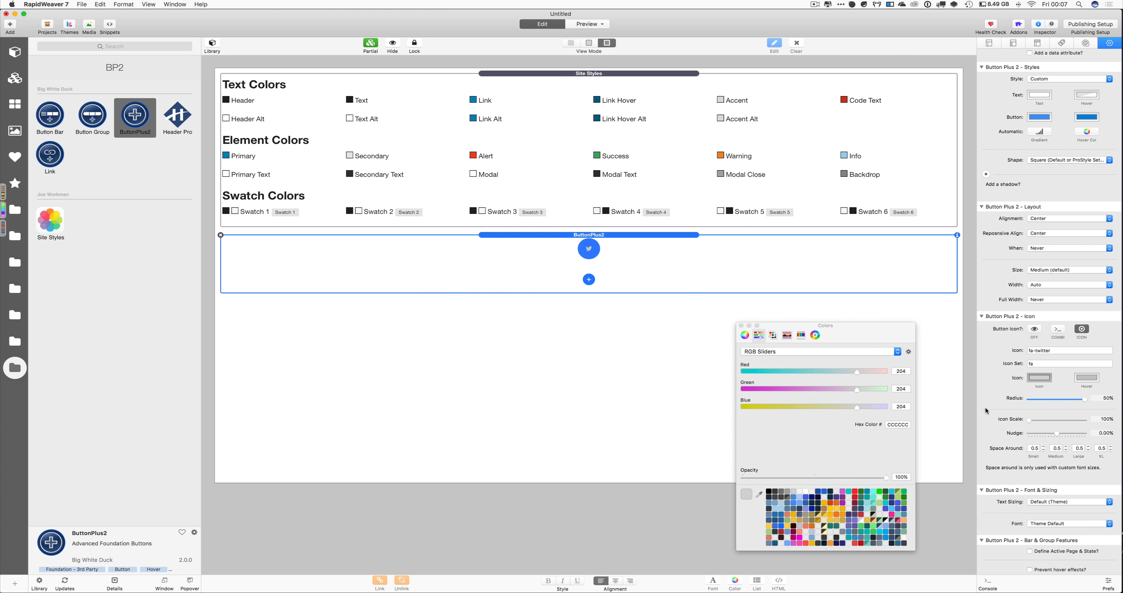
click(806, 491)
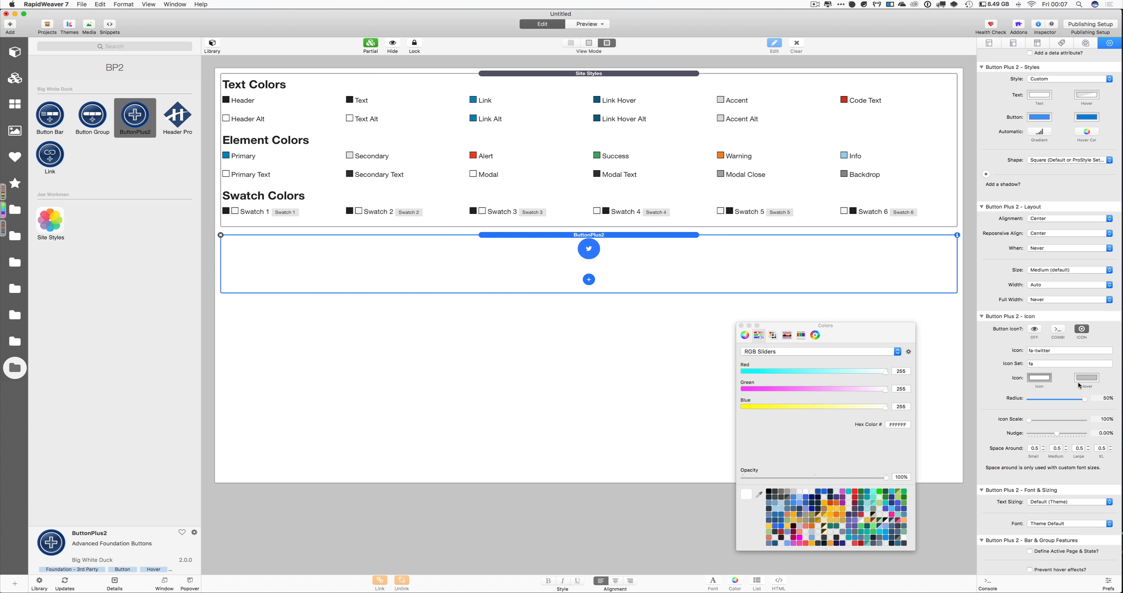
click(1091, 381)
click(806, 491)
Set the button size to Large after briefly trying Small
click(1056, 270)
click(1056, 278)
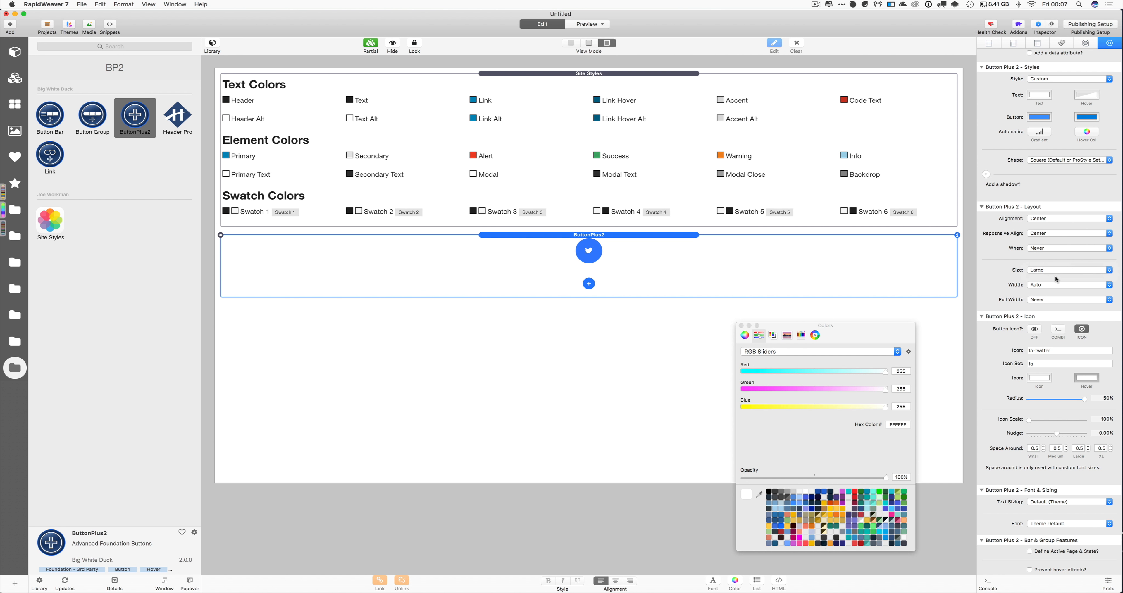
click(1056, 270)
click(1059, 256)
click(1054, 271)
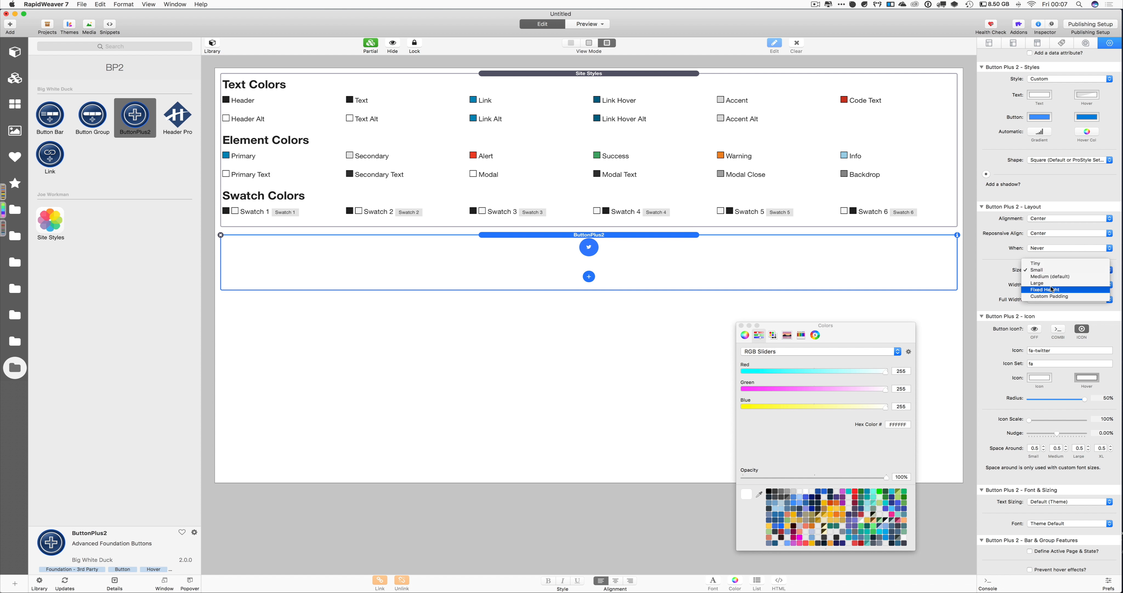
click(1050, 283)
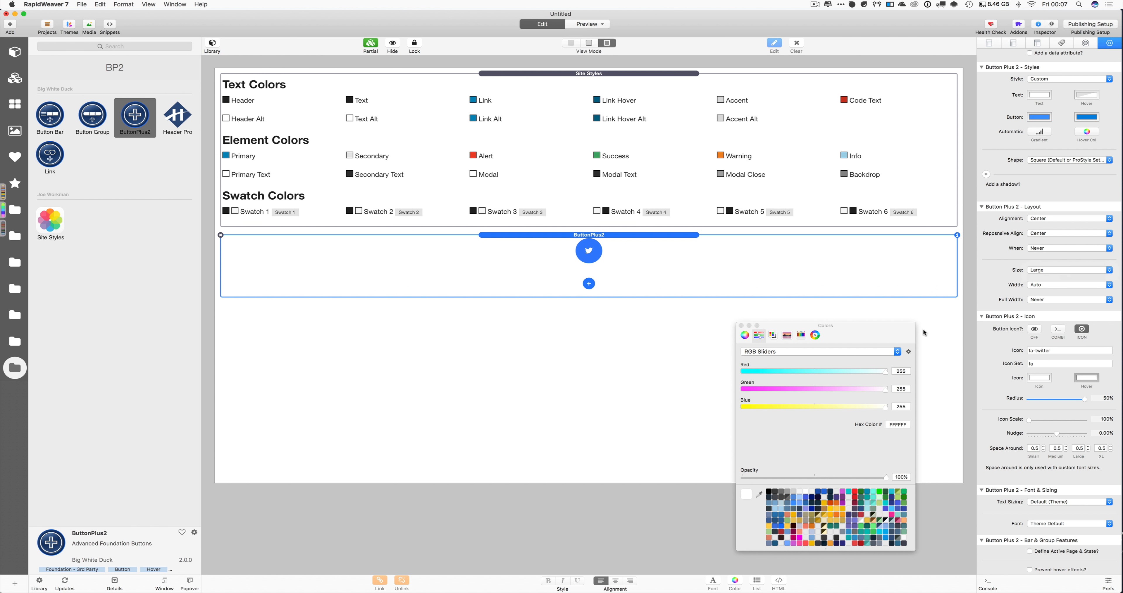
Close the colour picker and scale the Twitter icon up to about 209%
click(741, 326)
scroll(1037, 372, down, 5)
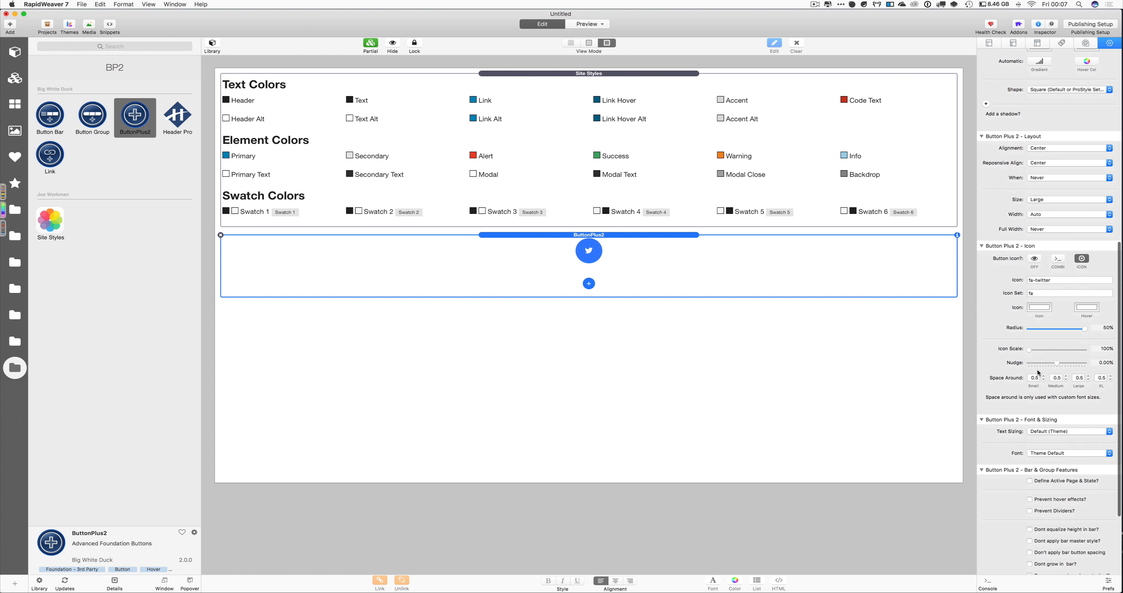
scroll(1037, 372, down, 1)
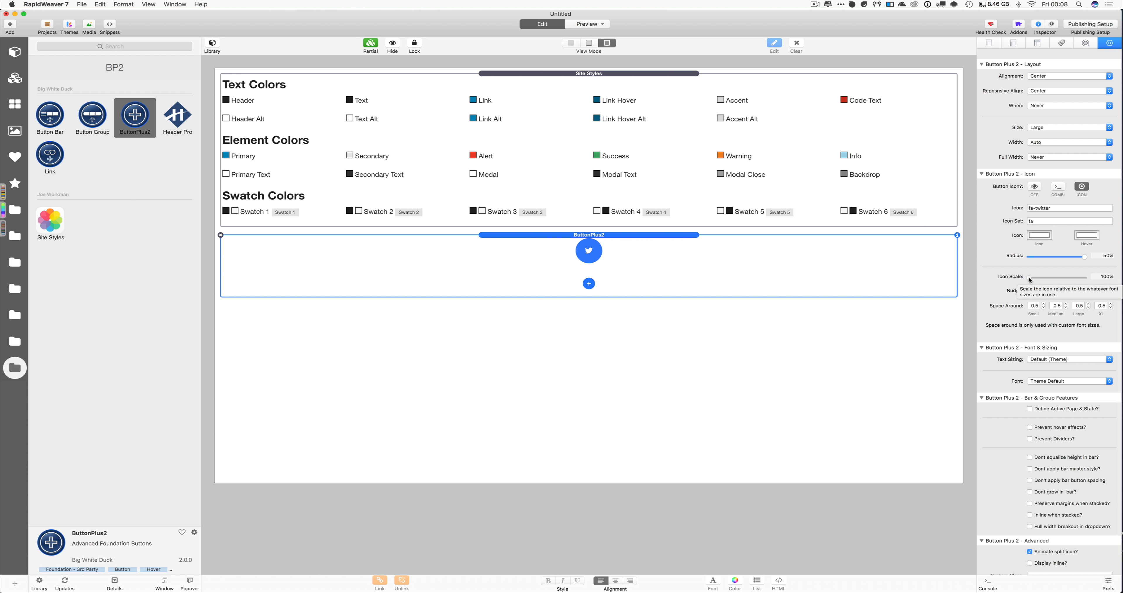
drag(1029, 276, 1089, 279)
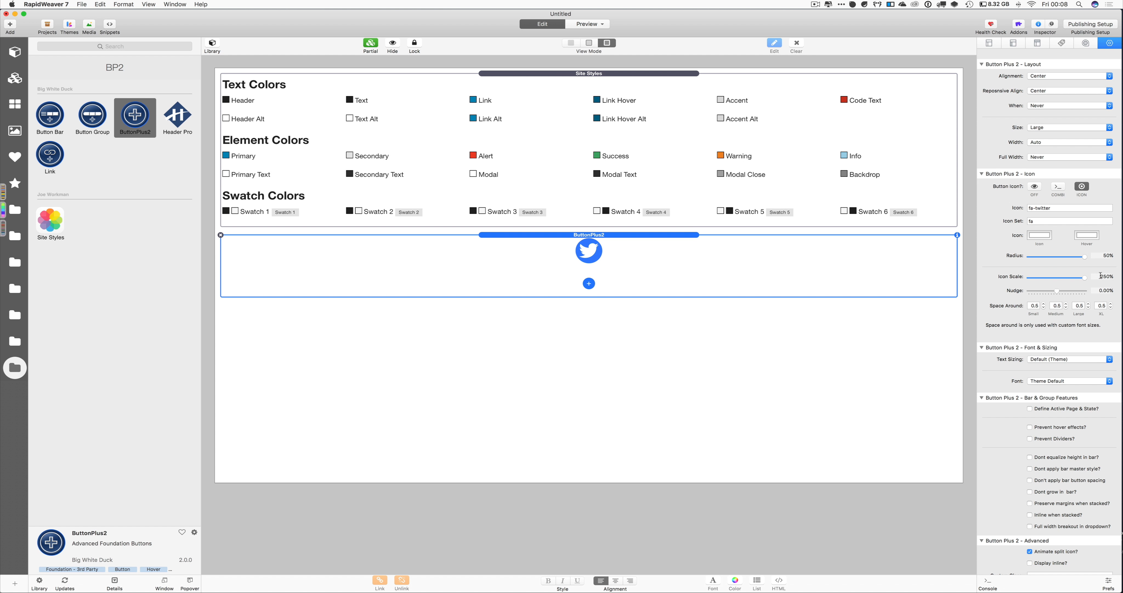
mouse_move(1084, 275)
mouse_down()
mouse_move(1014, 277)
mouse_move(1082, 277)
mouse_move(1050, 275)
mouse_move(1070, 275)
mouse_up()
Test the icon nudge, then reset it to 0.00%
mouse_move(1056, 289)
mouse_down()
mouse_move(1100, 292)
mouse_move(1014, 291)
mouse_move(1073, 287)
mouse_move(1063, 288)
mouse_up()
click(1100, 290)
text(0)
key(Return)
scroll(1071, 370, down, 3)
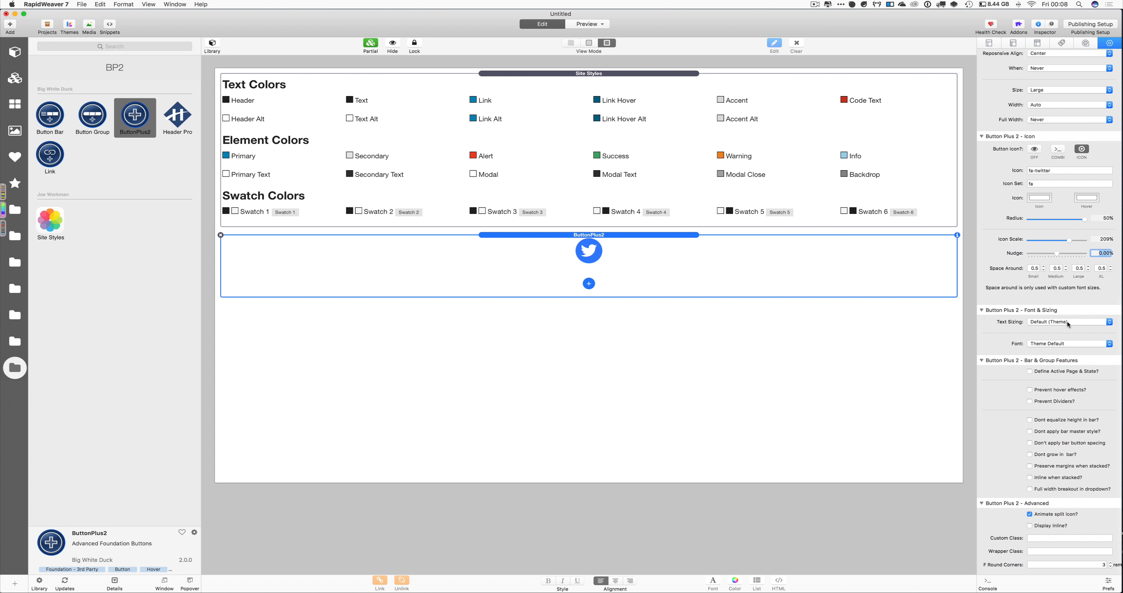
Switch text sizing to Custom - Basic Responsive and edit the desktop size value
click(1109, 322)
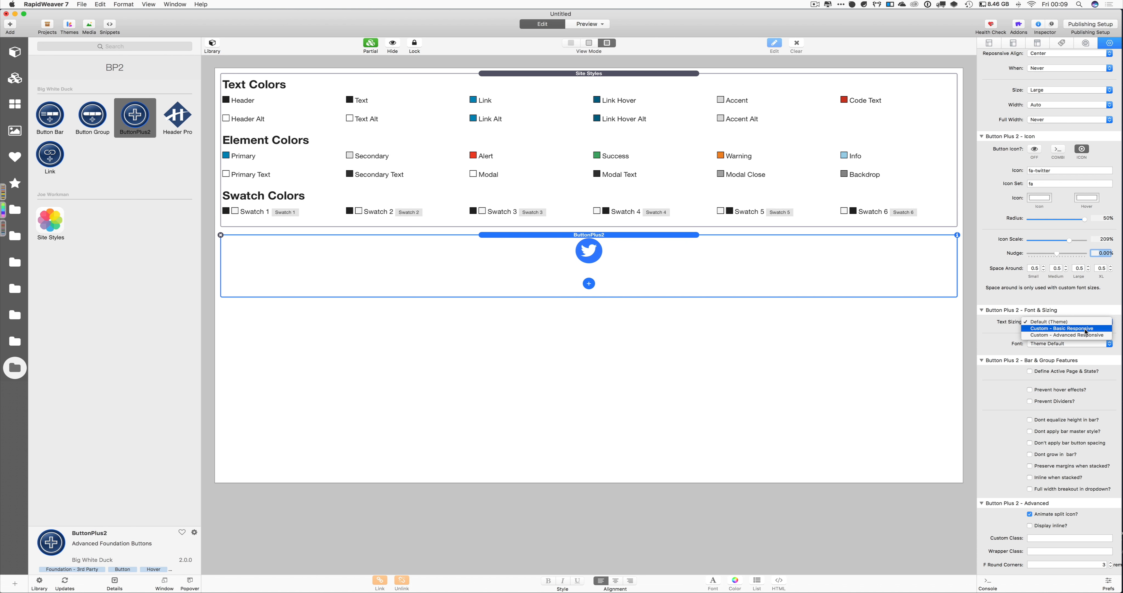
click(1086, 328)
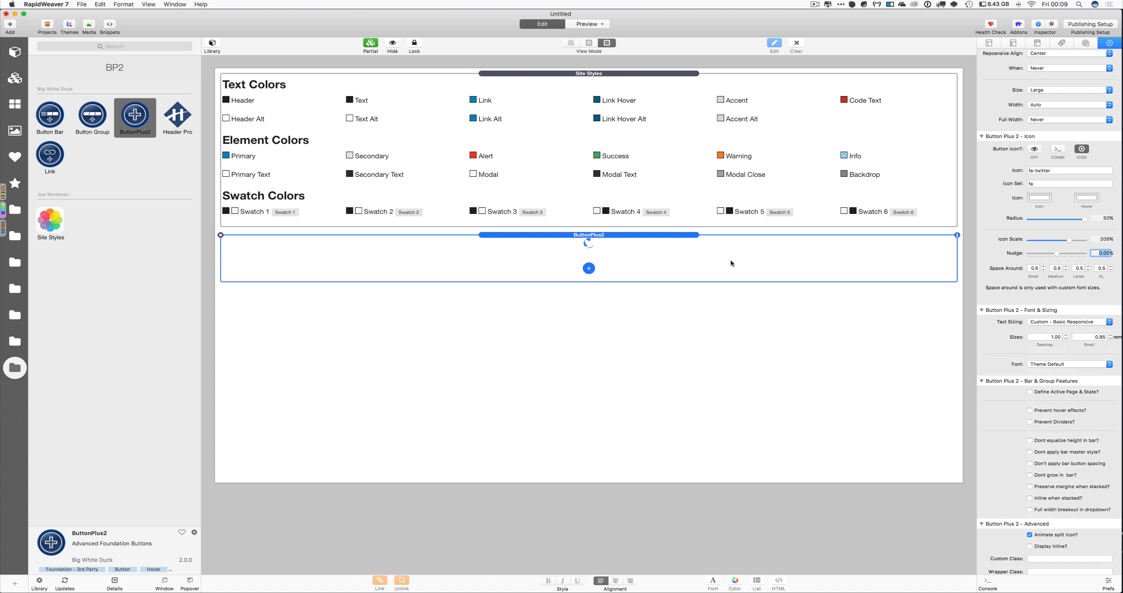
click(1053, 337)
key(BackSpace)
key(BackSpace)
text(6)
key(Return)
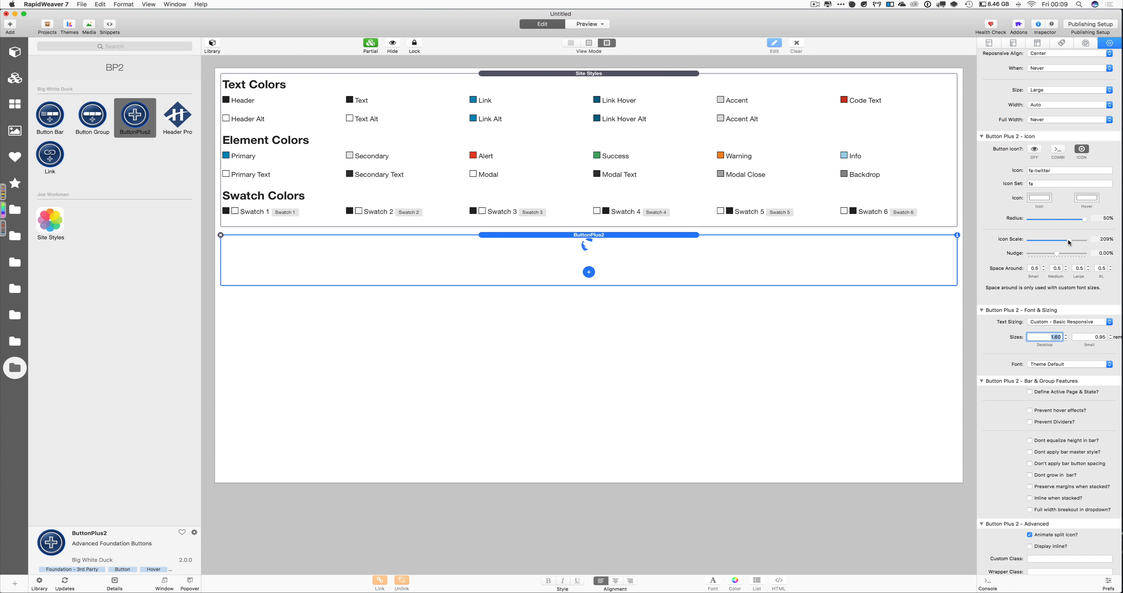
Return the icon scale to 100% and set the desktop text size to 6.00
drag(1068, 240, 979, 241)
text(6)
key(Return)
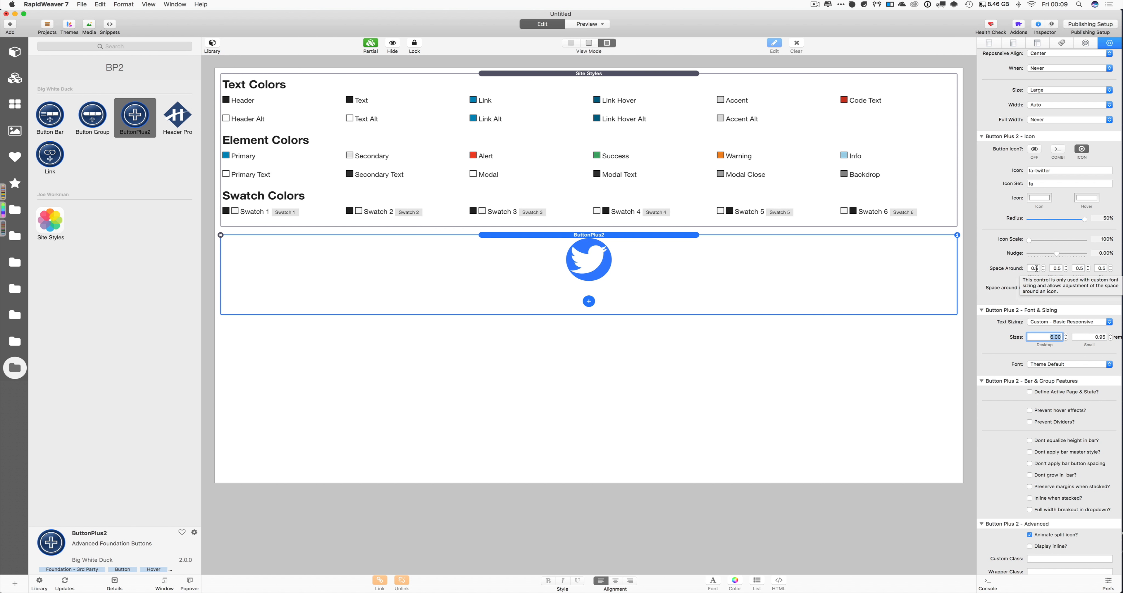
Set the medium Space Around to 2.0 after trying 1.0 and 3.0
click(1055, 268)
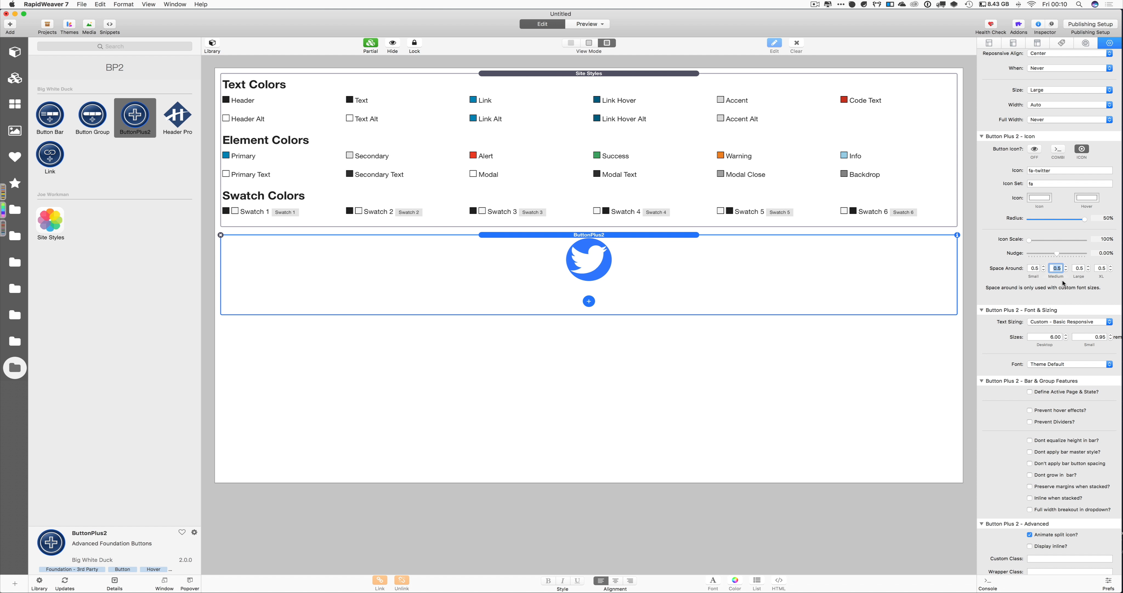
text(1)
key(Return)
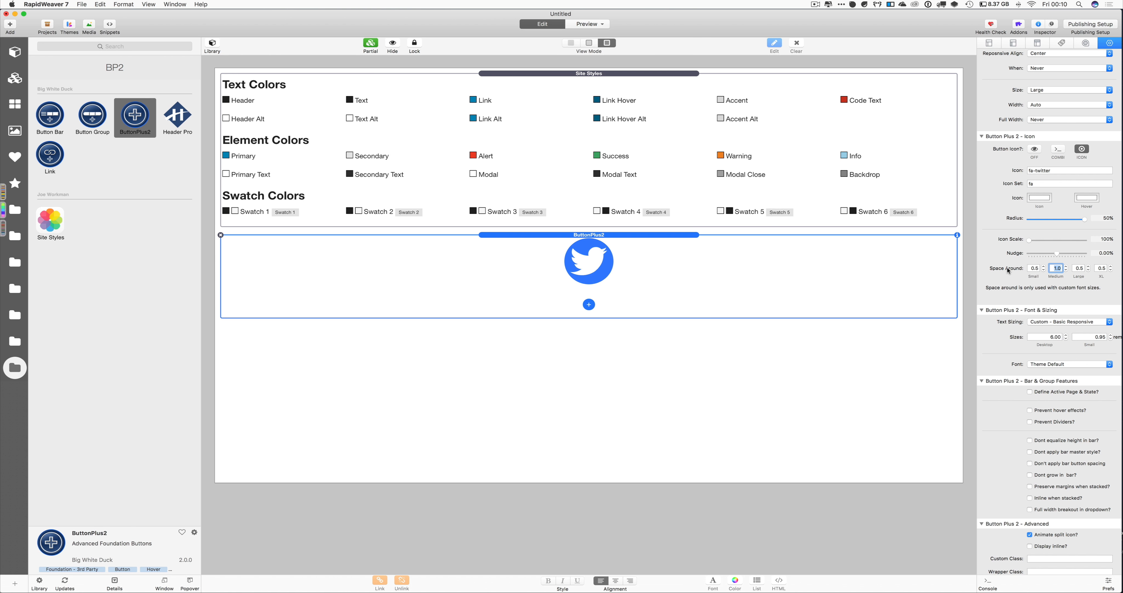
text(3)
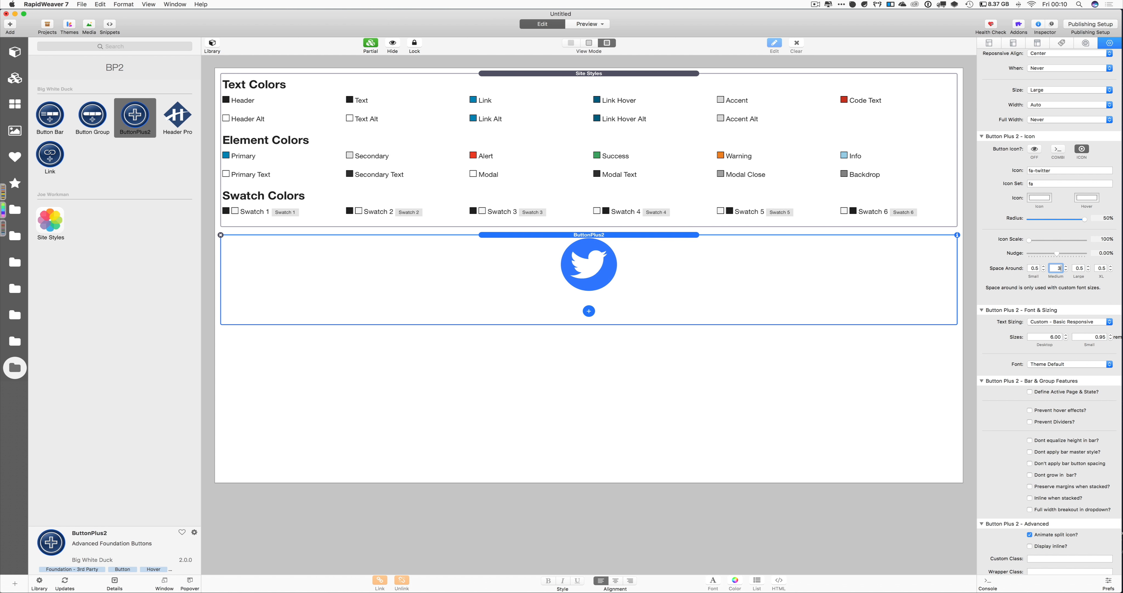
key(Return)
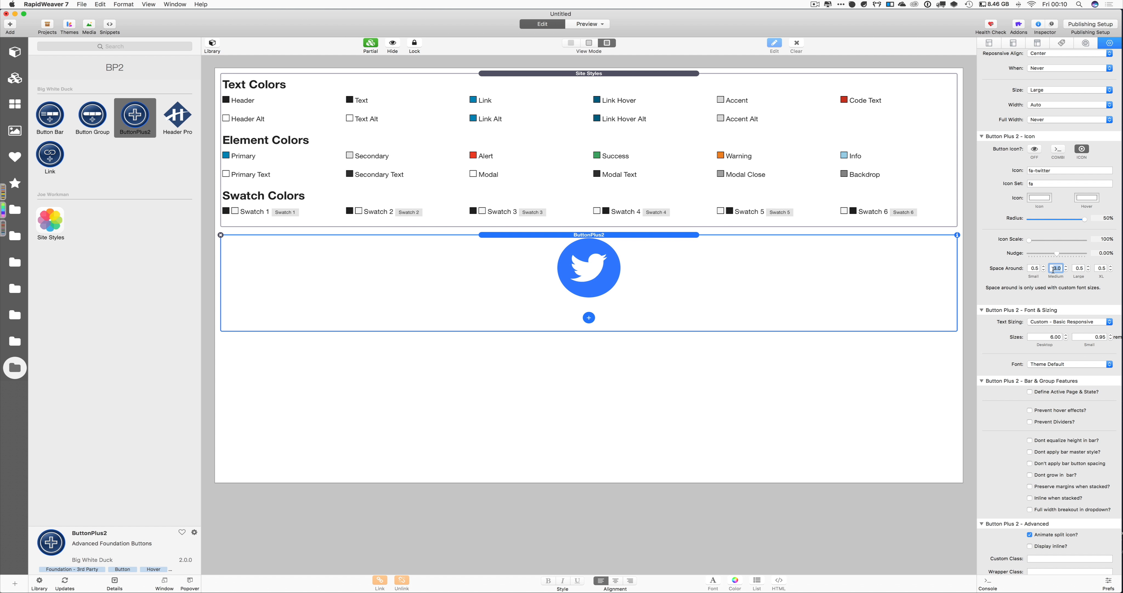
text(2)
key(Return)
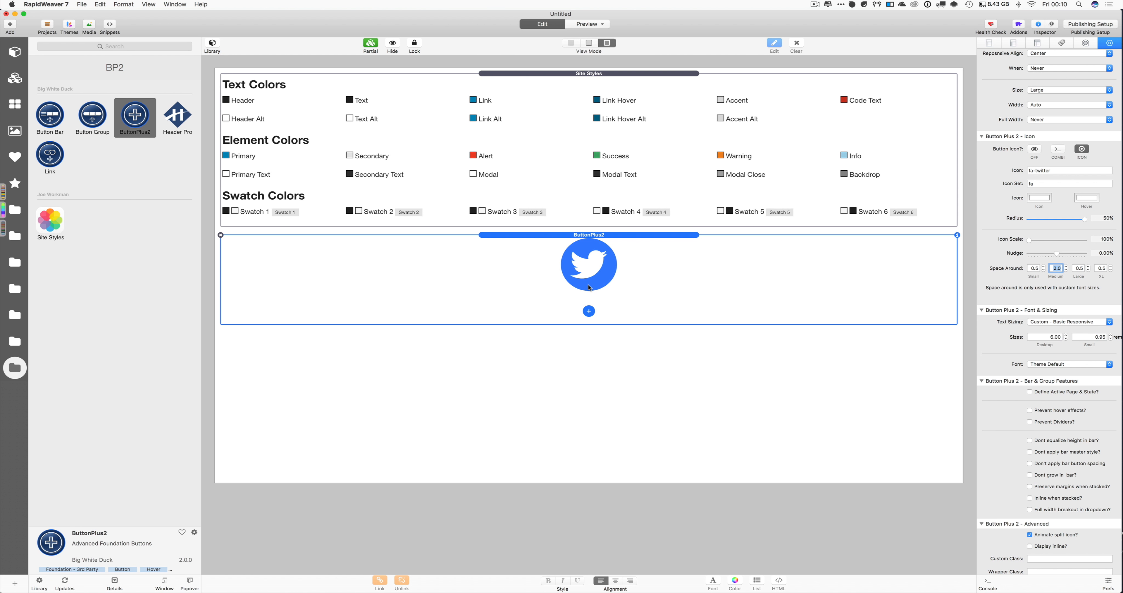
scroll(1050, 331, down, 2)
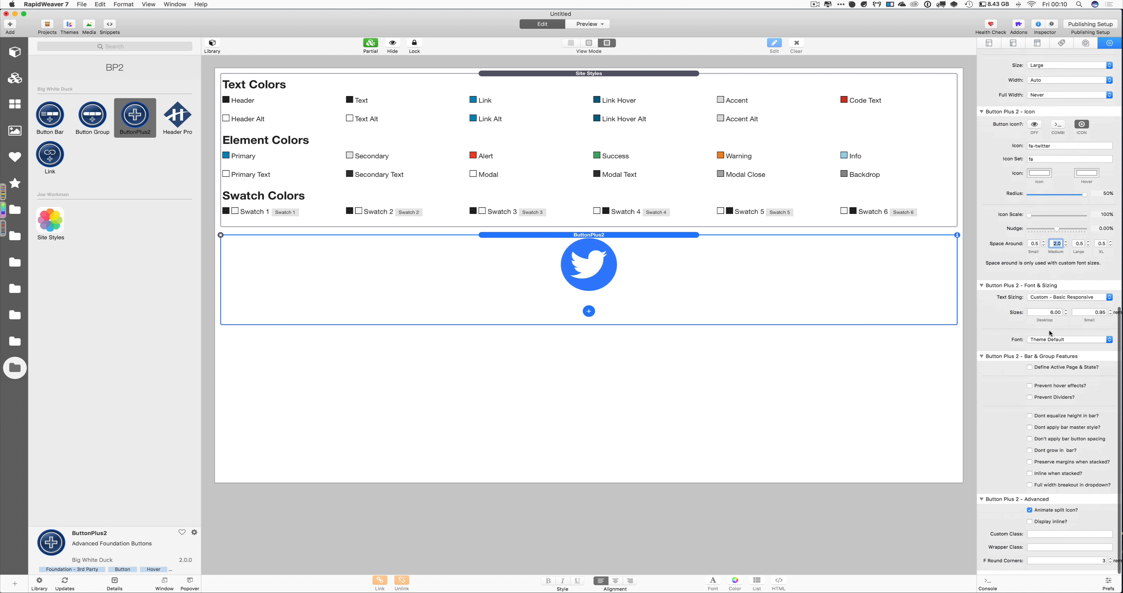
Change the icon to fa-facebook-square and reduce the corner radius to 24%
scroll(1035, 267, up, 3)
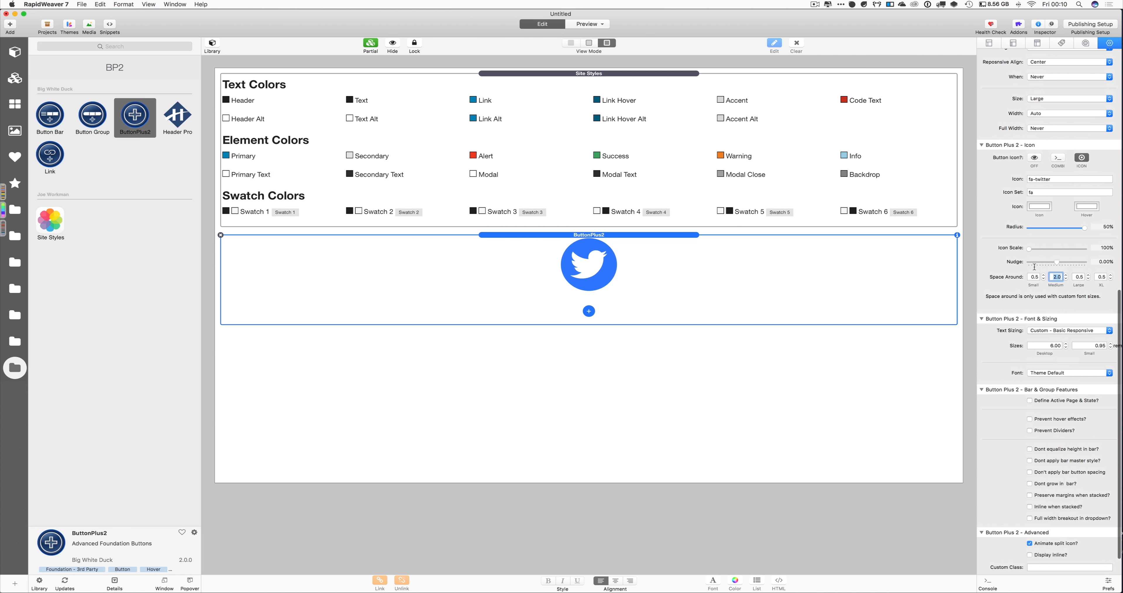
double_click(1051, 179)
click(1052, 179)
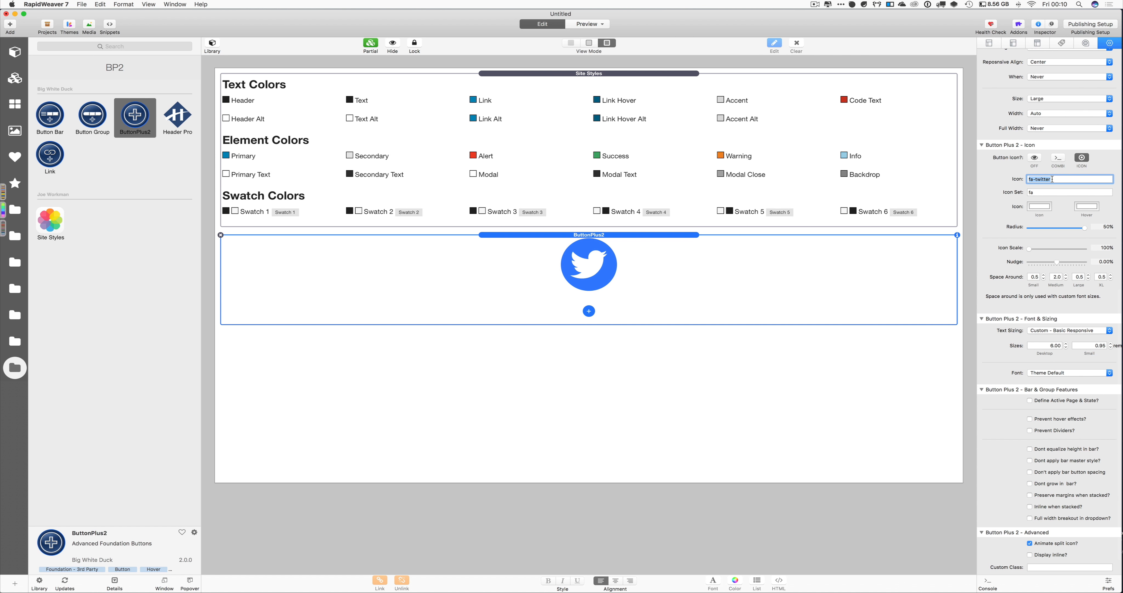
text(fa-facebook-square)
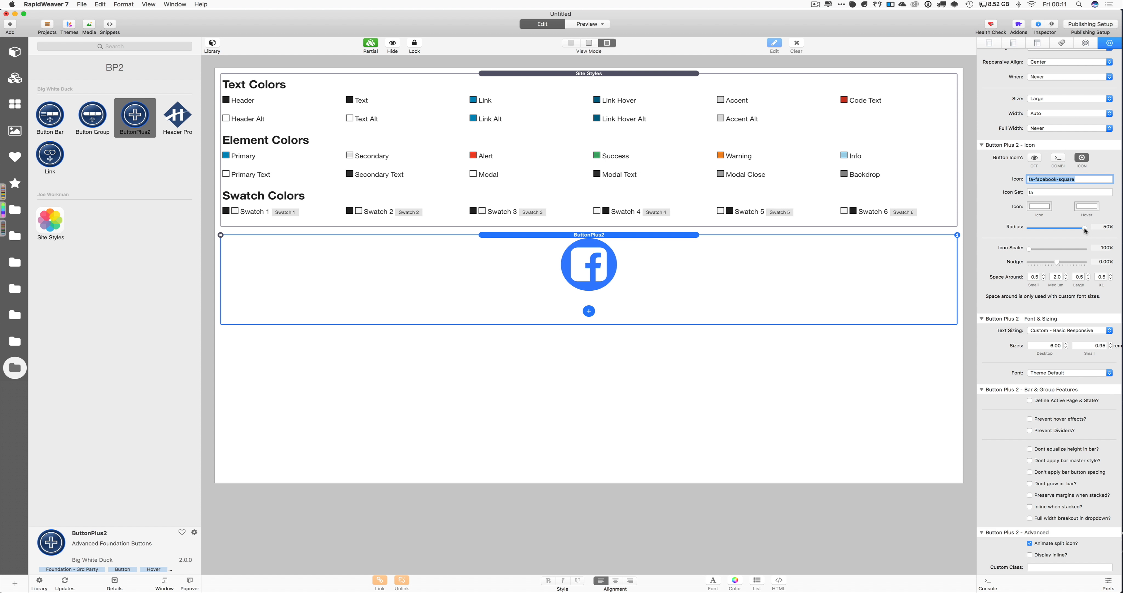
drag(1073, 229, 1056, 230)
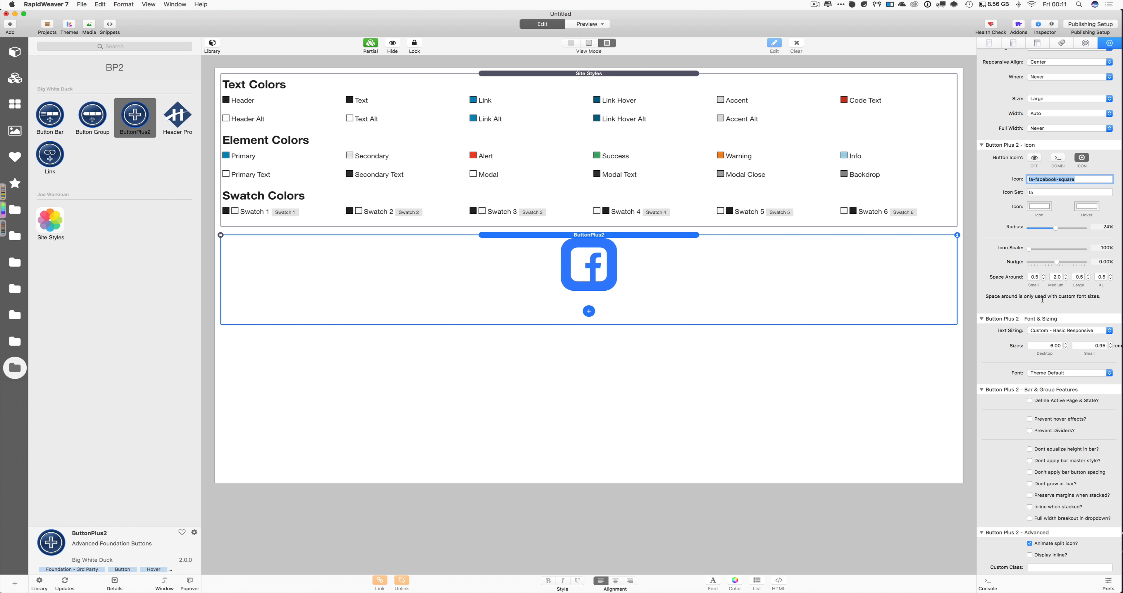
Set the medium Space Around to 0.7, correcting a mistyped entry along the way
click(1053, 276)
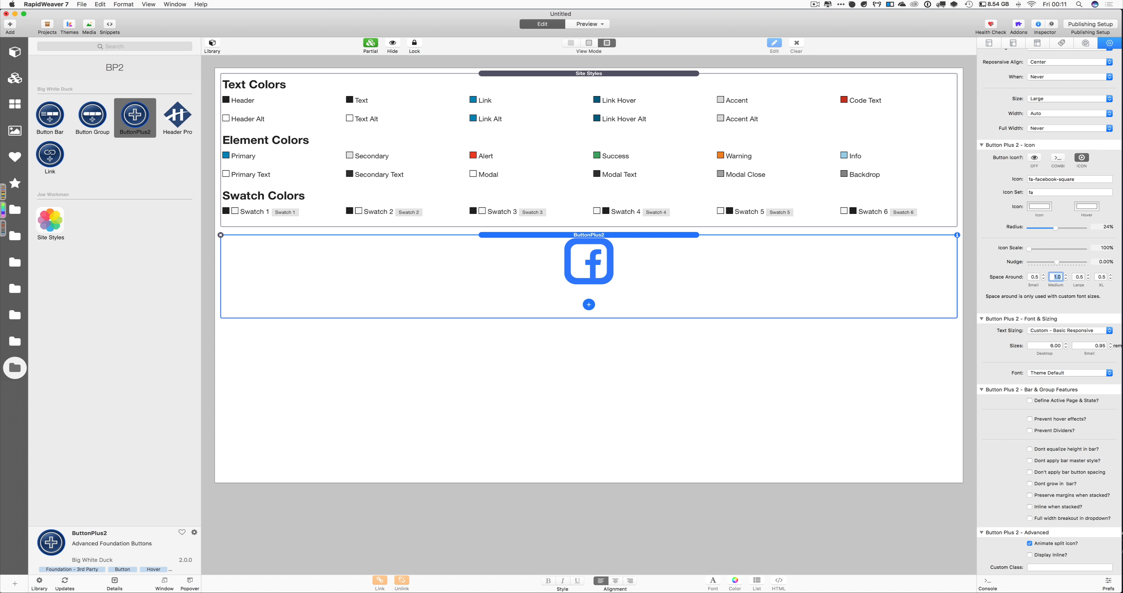
text(0.6)
key(Return)
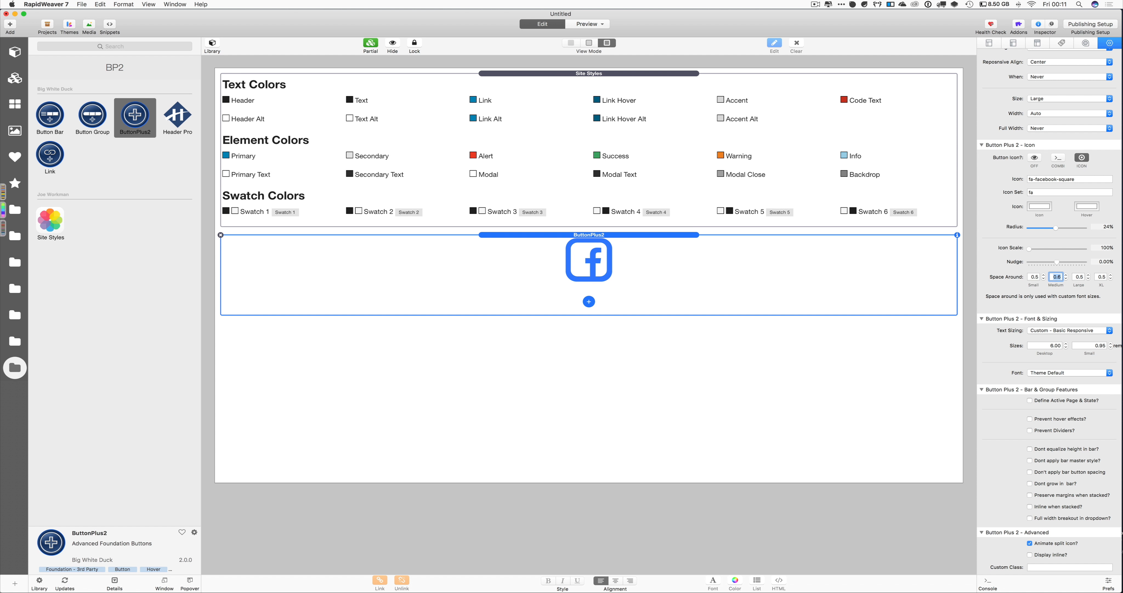
text(0.,7)
key(Return)
key(Return)
text(.7)
key(Return)
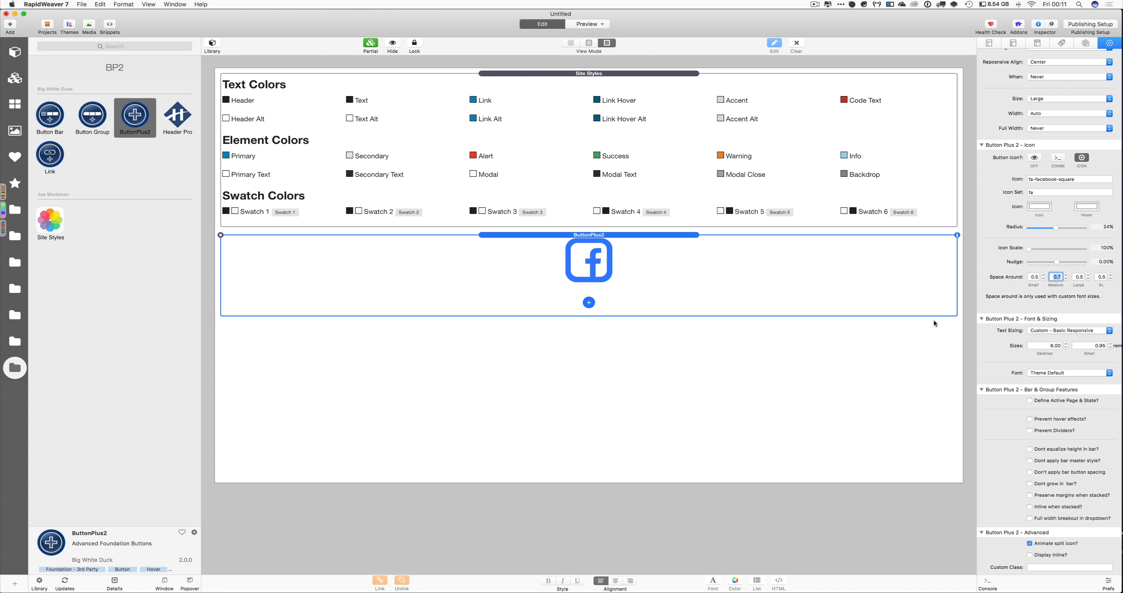
scroll(1051, 346, down, 3)
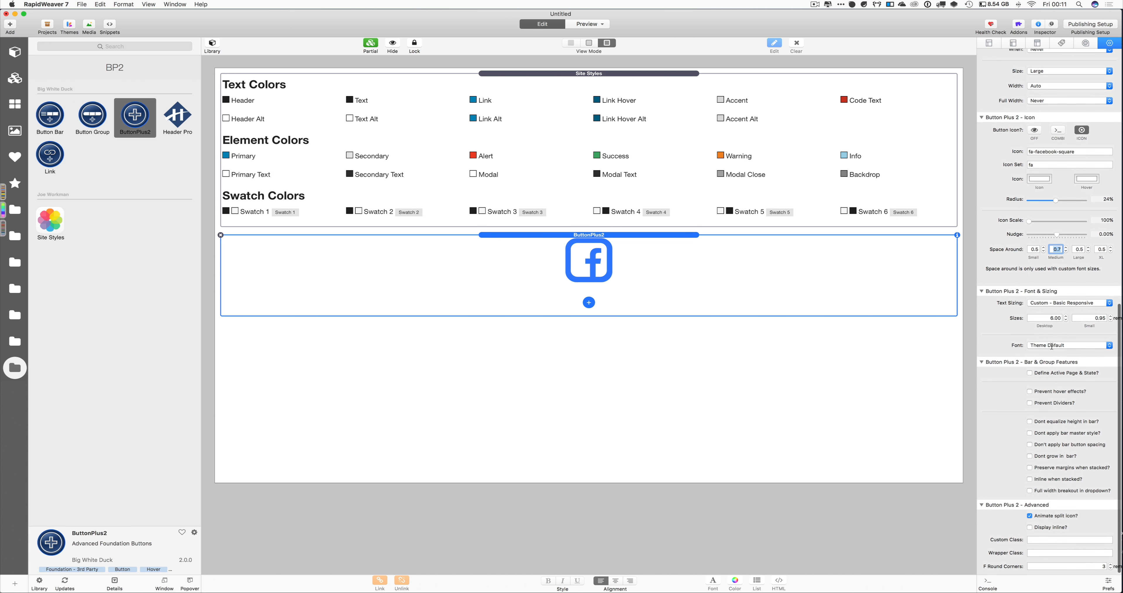
scroll(1051, 345, up, 2)
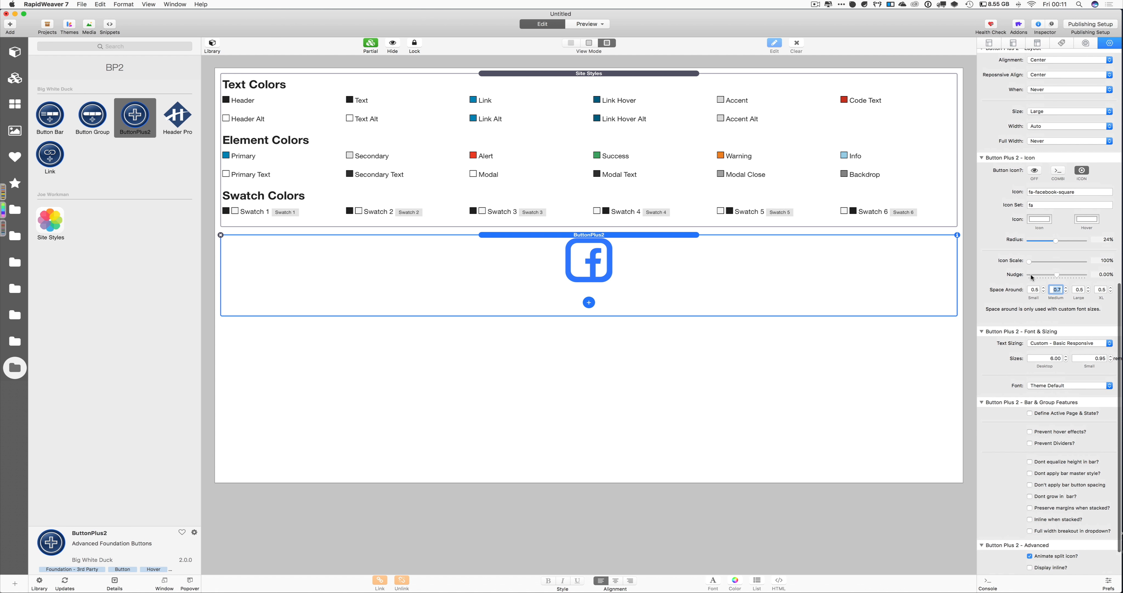
Change the icon to fa-bars and drag the radius to 50% for a full circle
drag(1035, 191, 1080, 192)
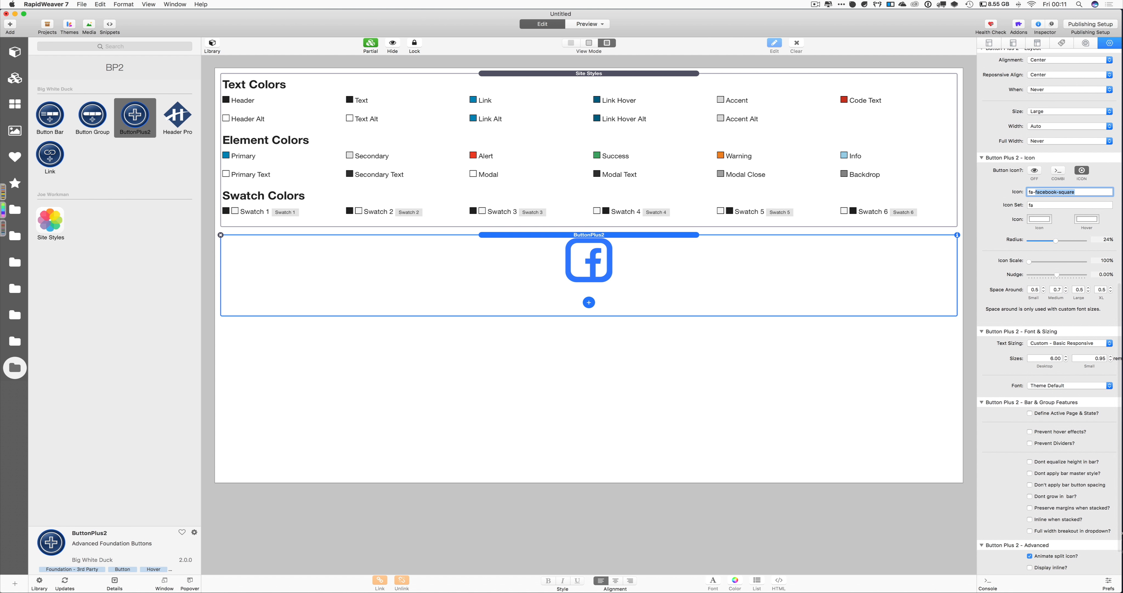
text(bars)
key(Return)
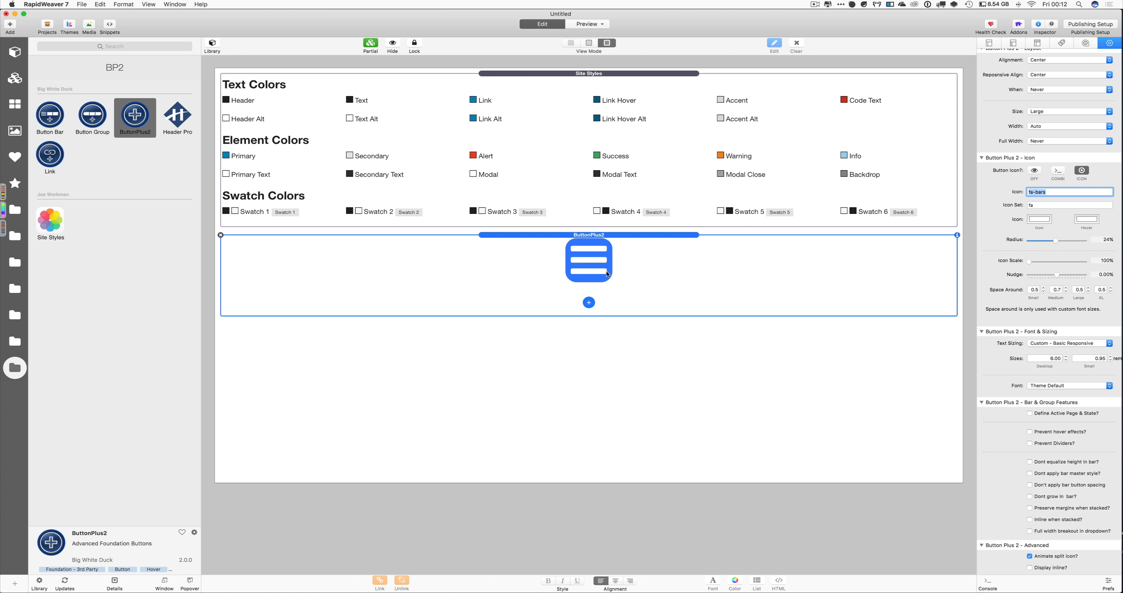
scroll(1052, 262, down, 2)
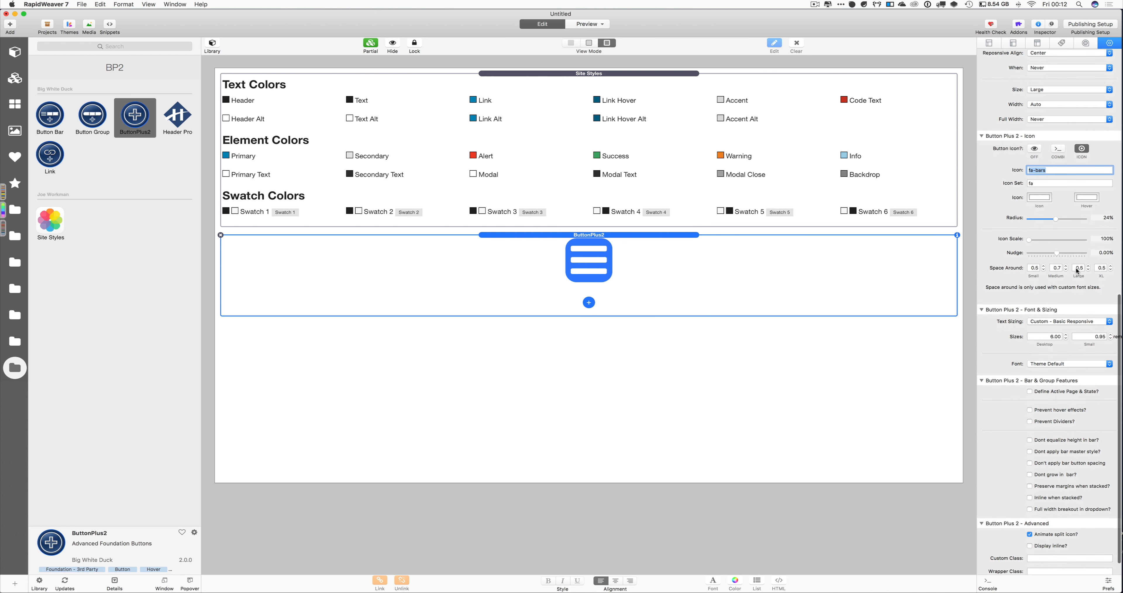
scroll(1055, 223, up, 1)
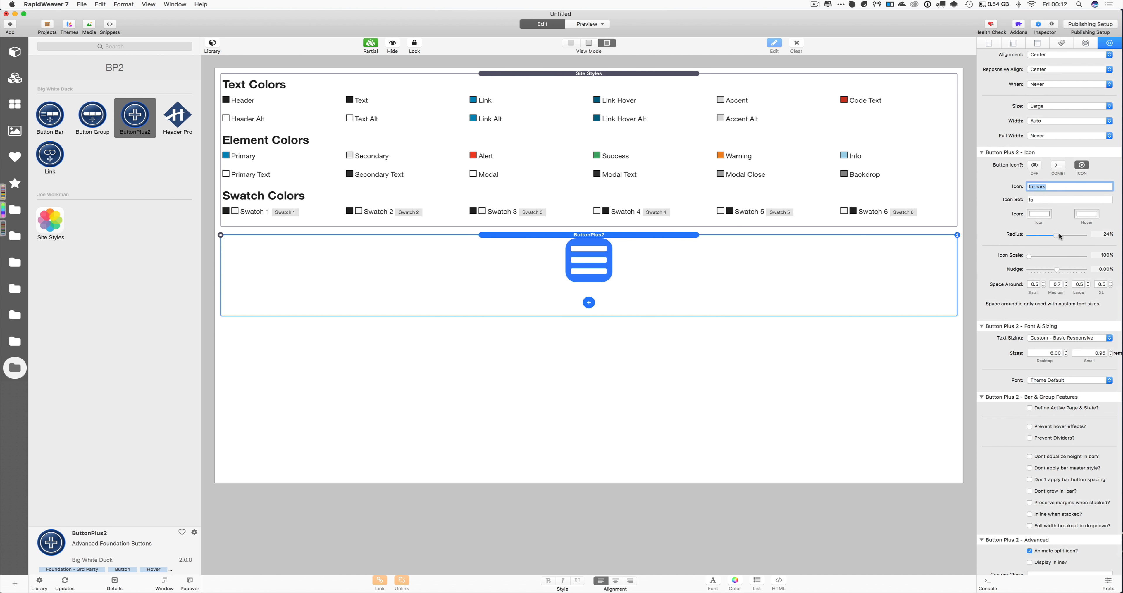
drag(1055, 235, 1100, 237)
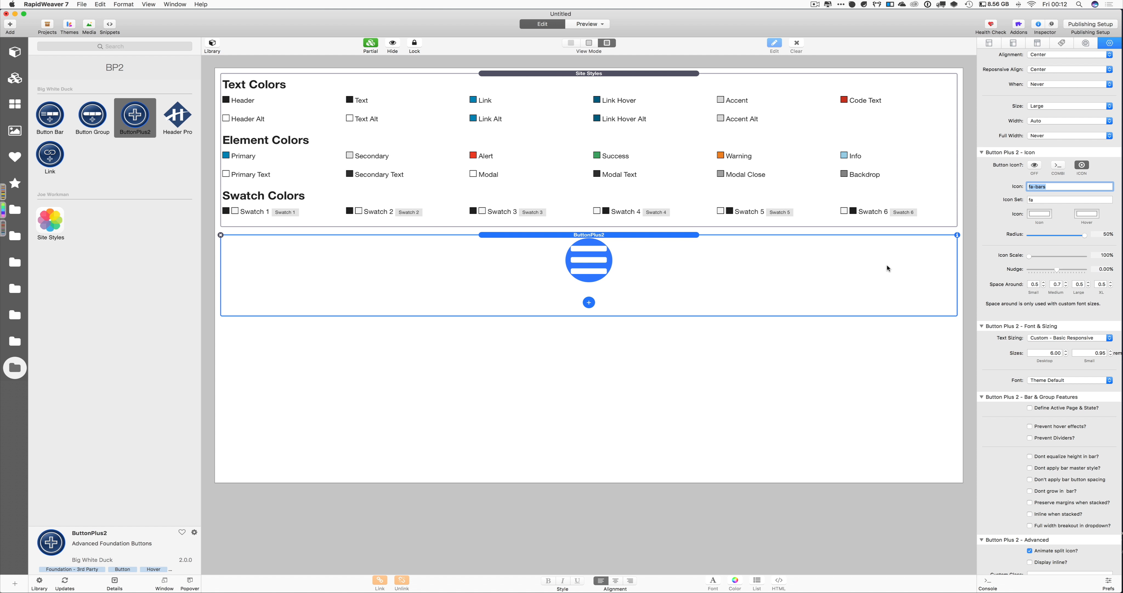
Set the medium Space Around to 2.0 after first trying 1.0
click(1054, 284)
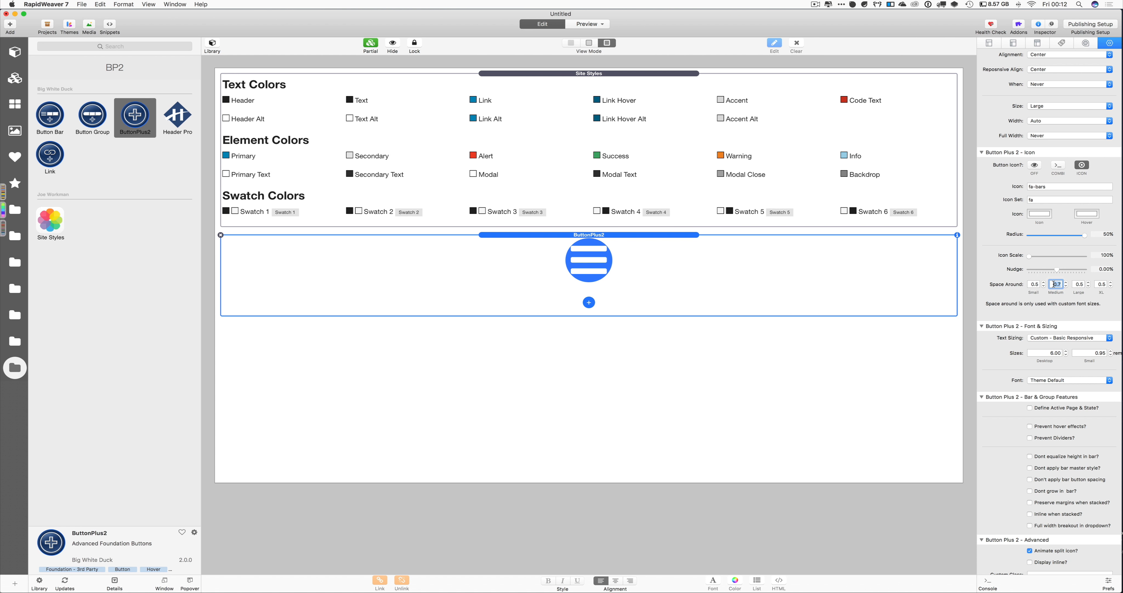
text(1.0)
key(Return)
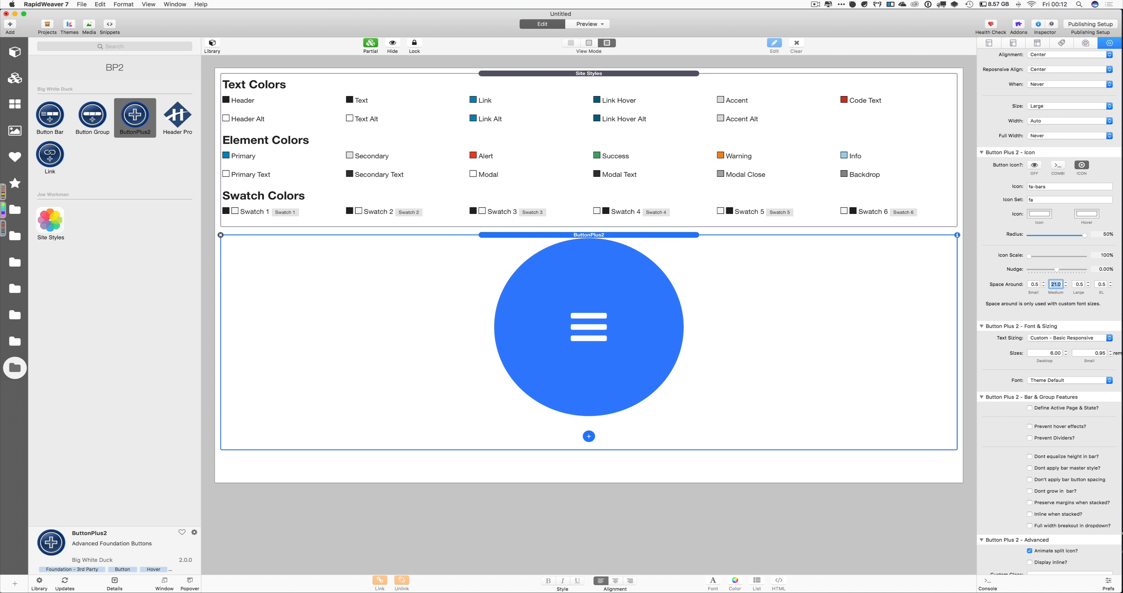
text(2)
key(Return)
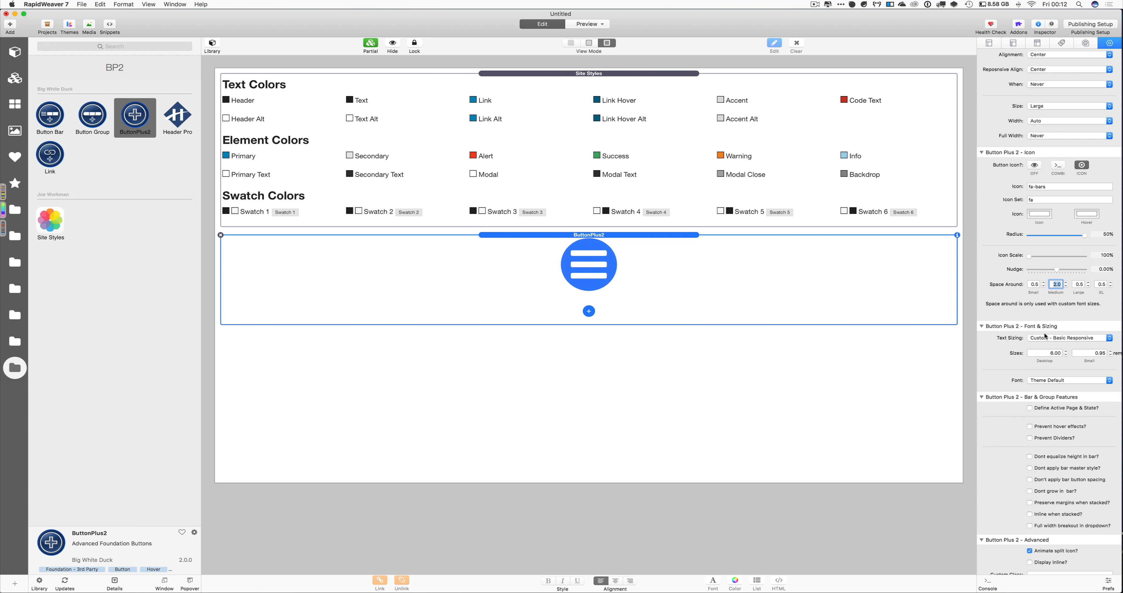
scroll(1056, 378, down, 3)
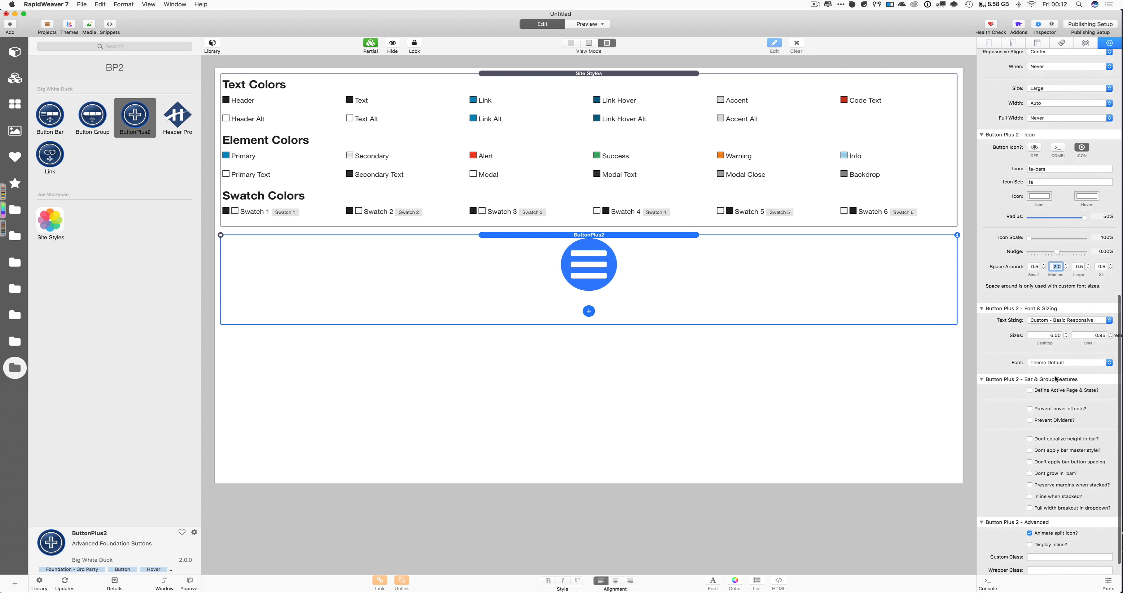
scroll(1055, 379, down, 1)
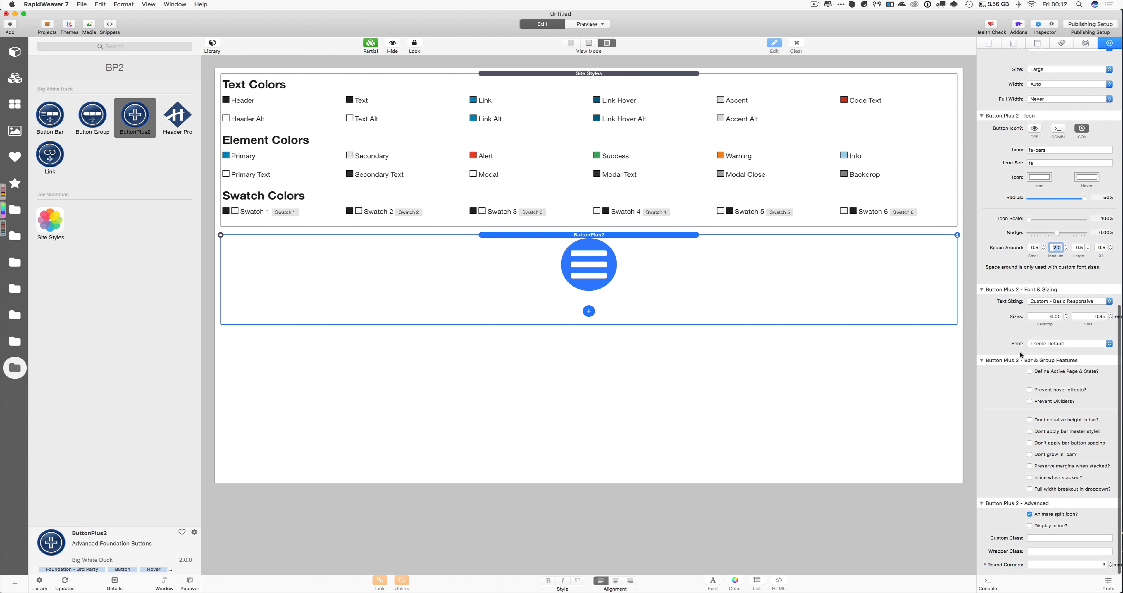
scroll(1064, 287, up, 1)
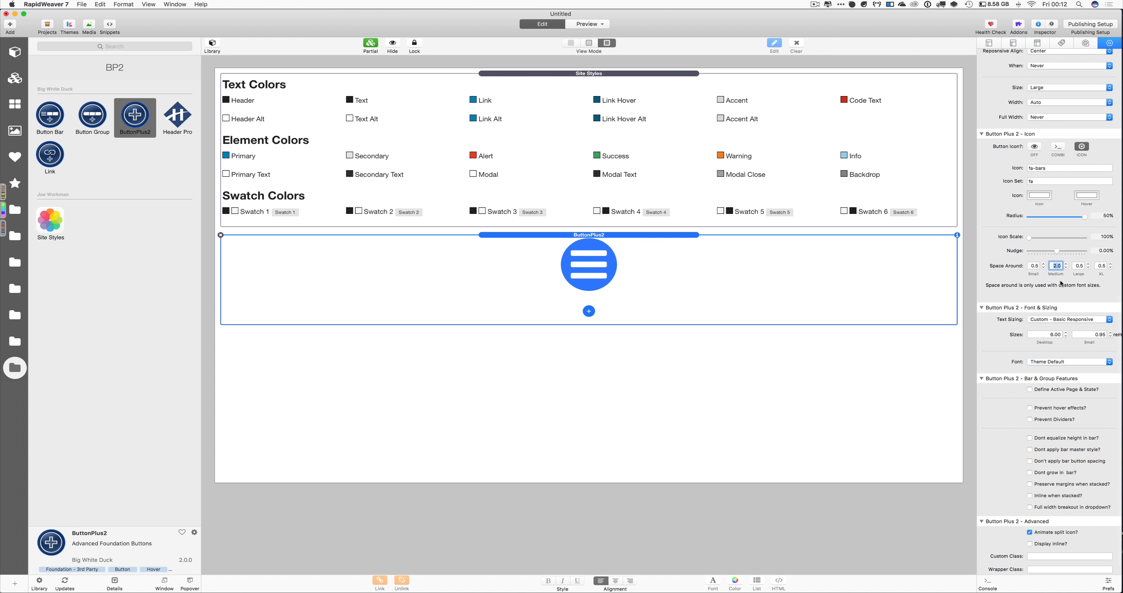
scroll(1064, 257, up, 1)
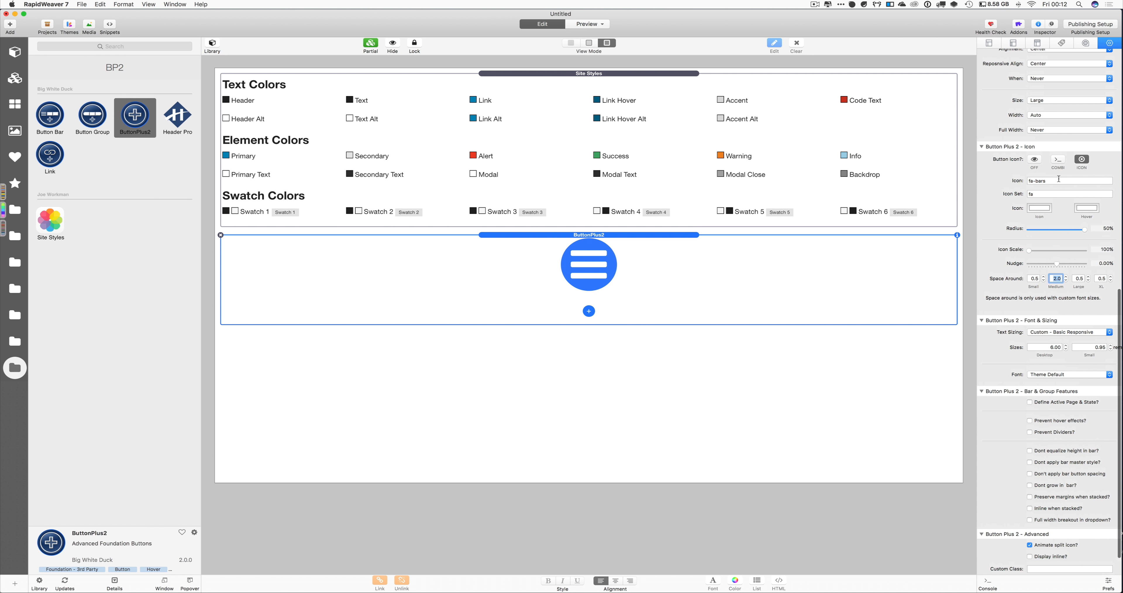
Show the icon alongside Button Text and tick Custom Icon Size?
click(1060, 161)
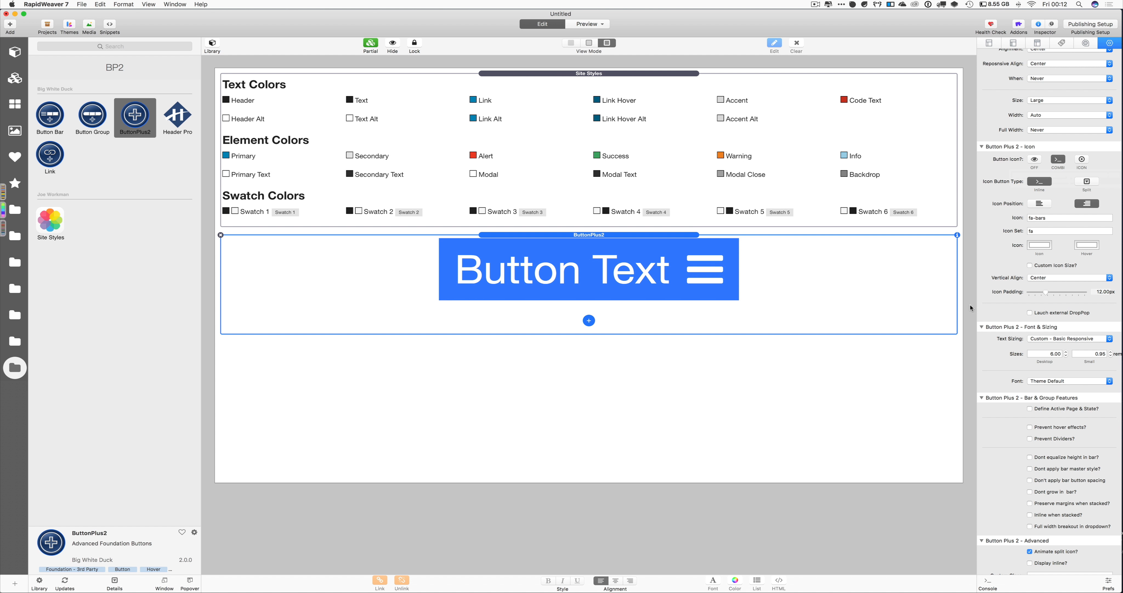
scroll(1048, 340, down, 3)
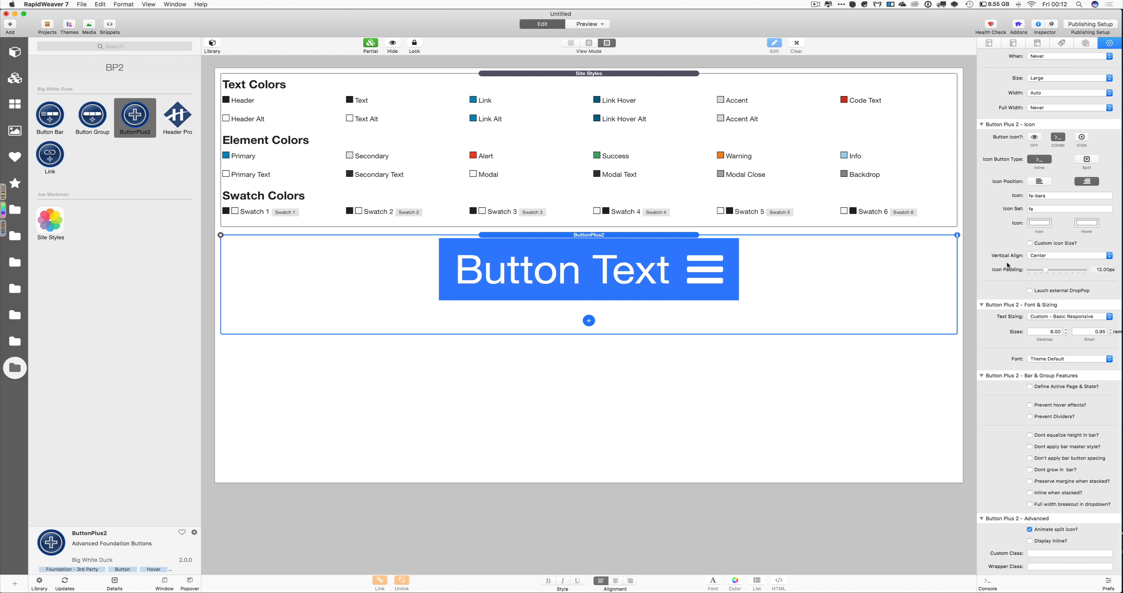
scroll(1057, 260, down, 2)
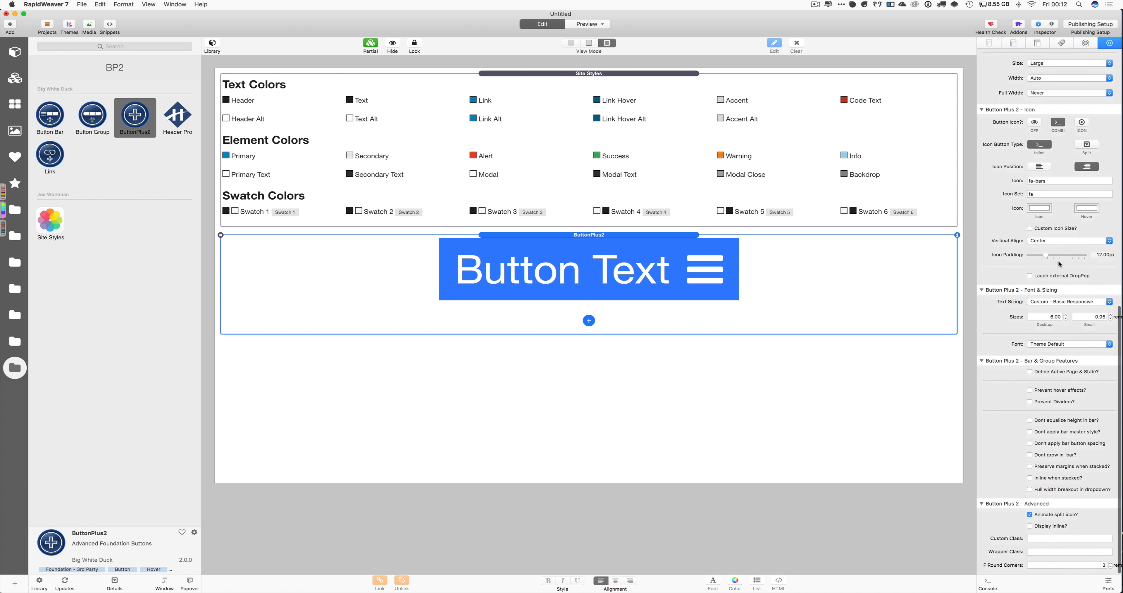
scroll(1058, 260, up, 5)
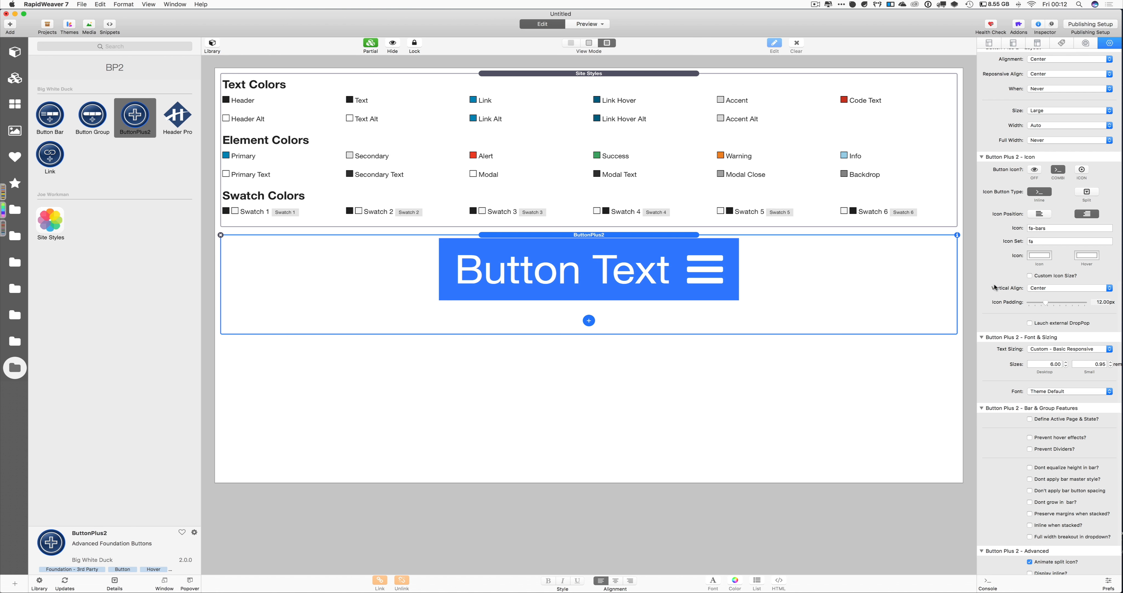
click(1040, 276)
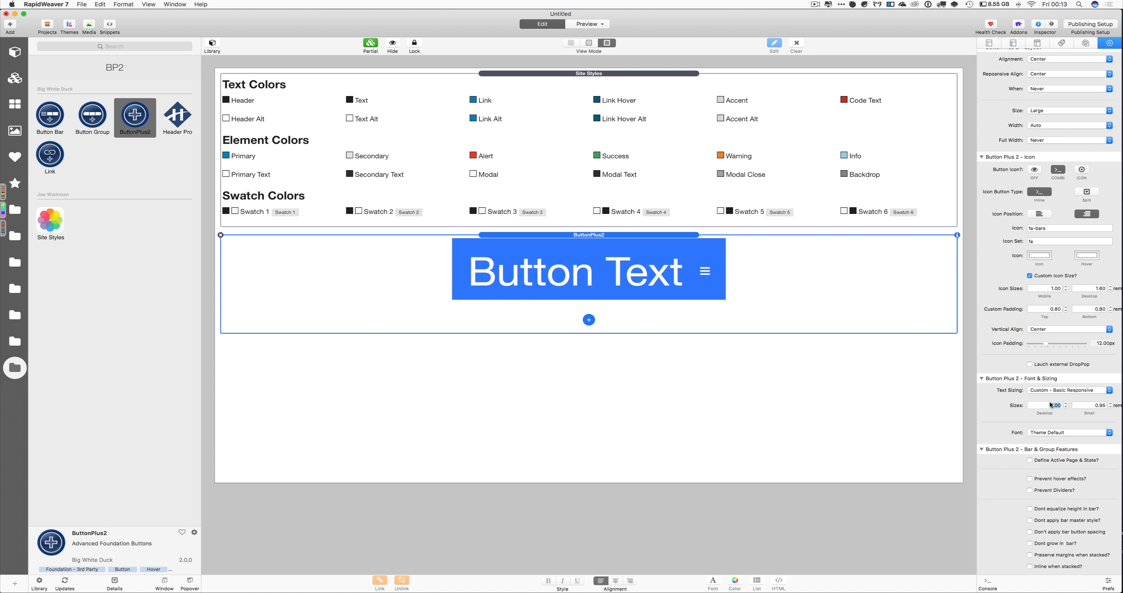
Set the desktop text size to 1.60 and the desktop icon size to 2.00
key(Return)
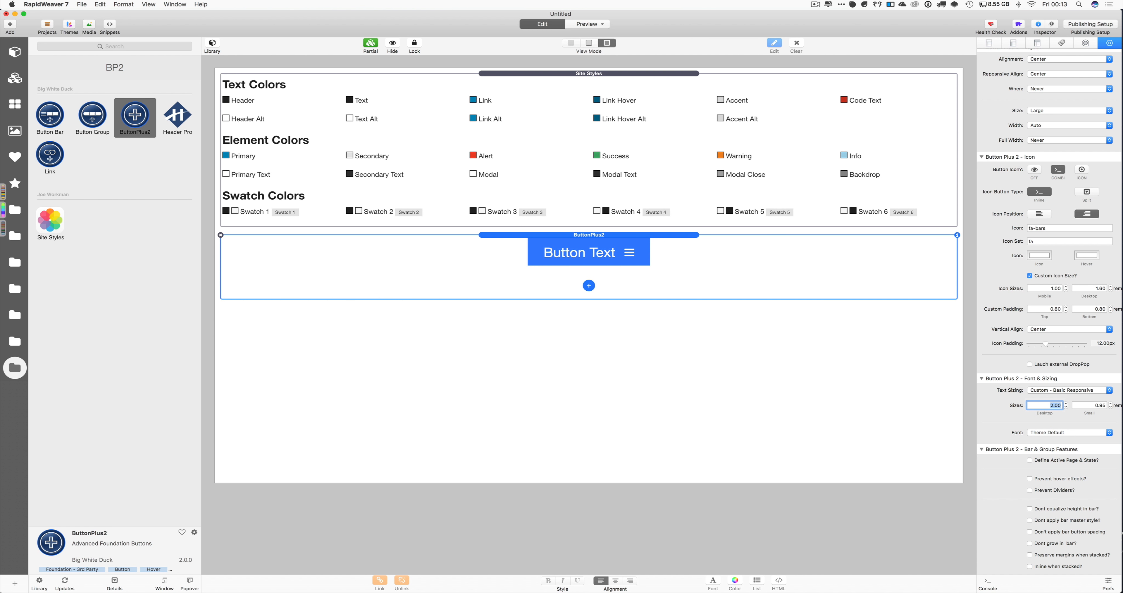
text(1.60)
key(Return)
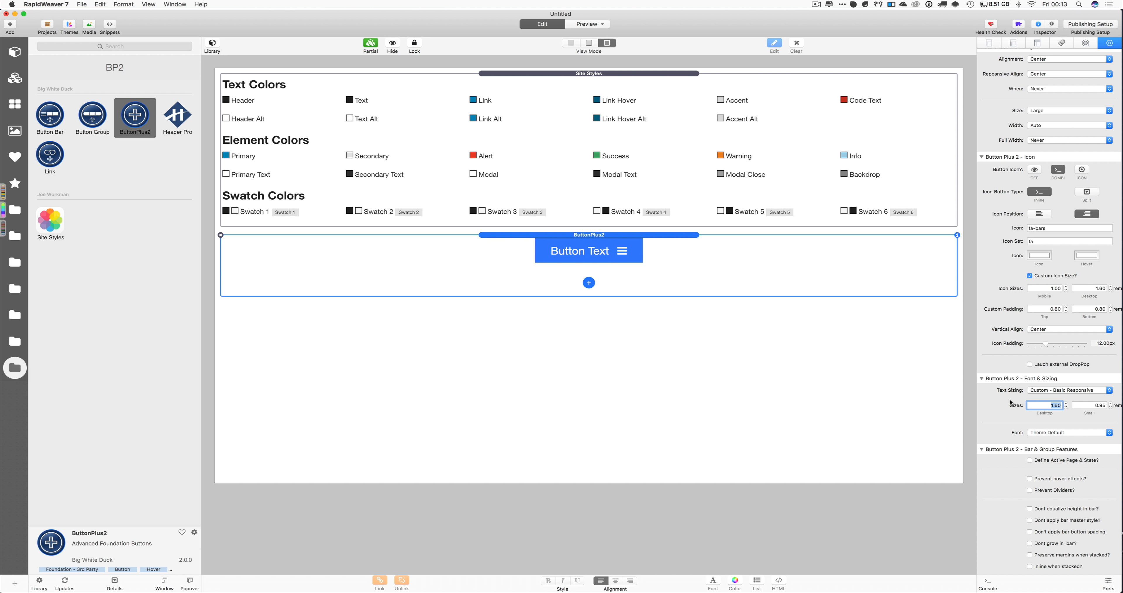
scroll(1044, 395, down, 2)
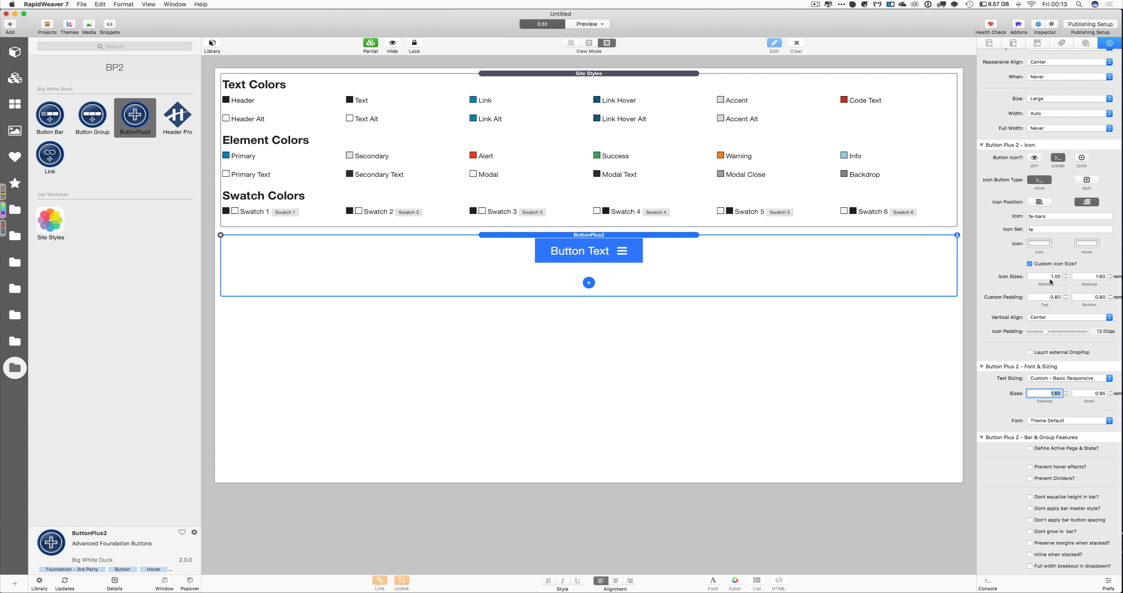
click(1089, 276)
text(2)
key(Return)
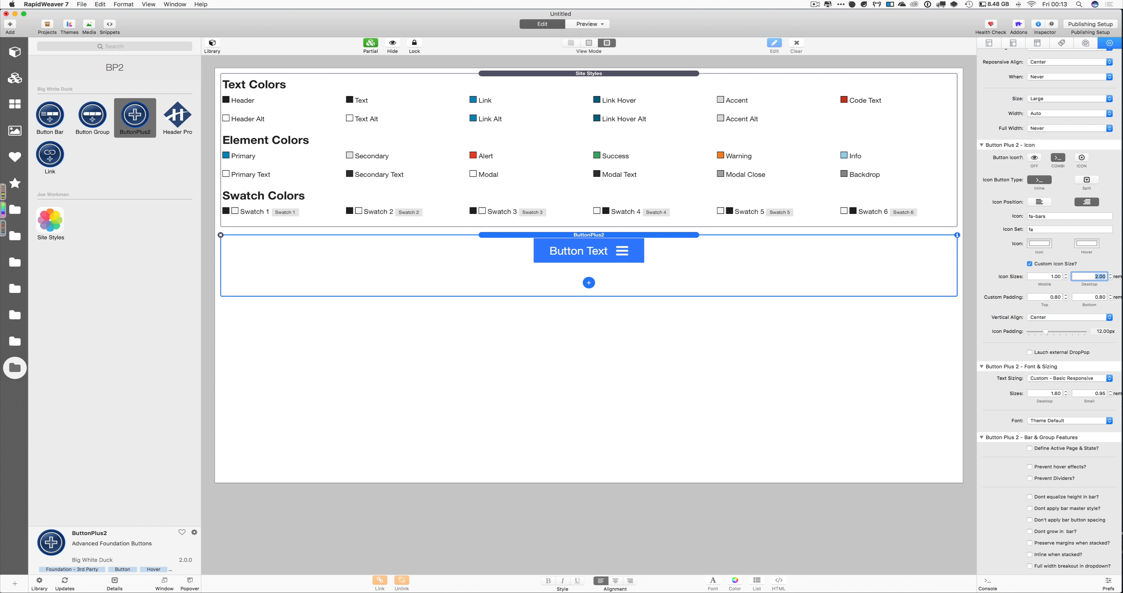
Change the icon from fa-bars to fa-info
double_click(1043, 218)
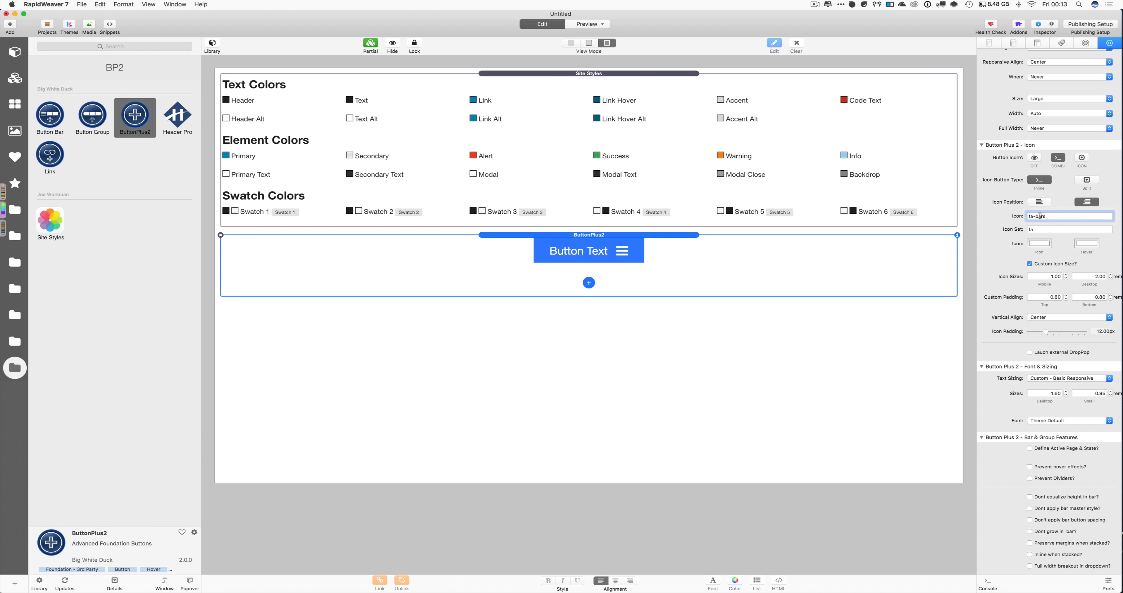
text(info)
key(Return)
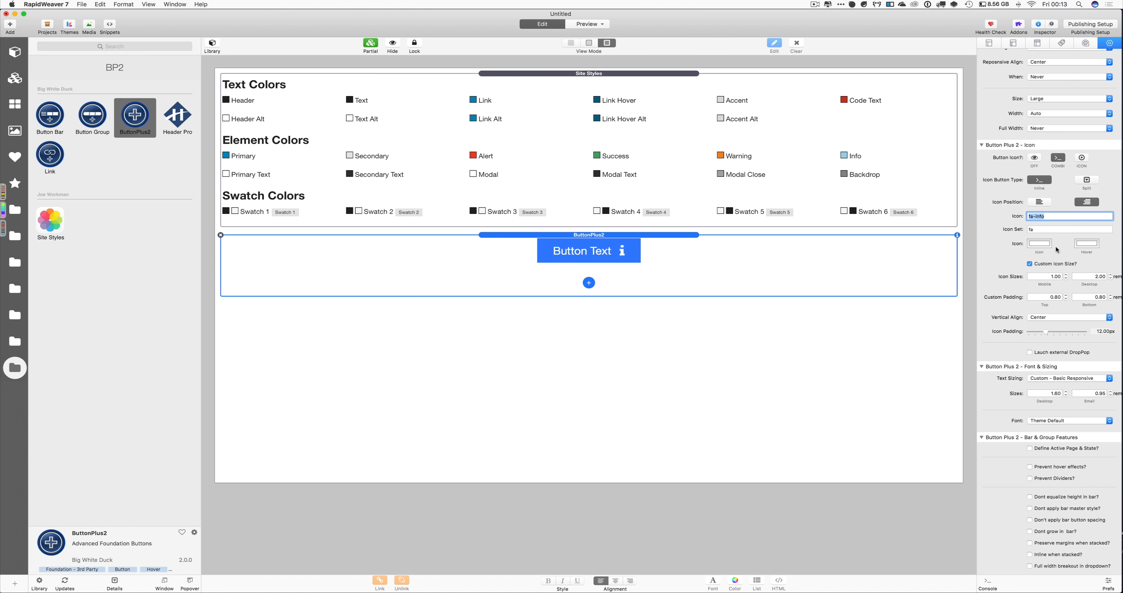
scroll(1083, 276, down, 1)
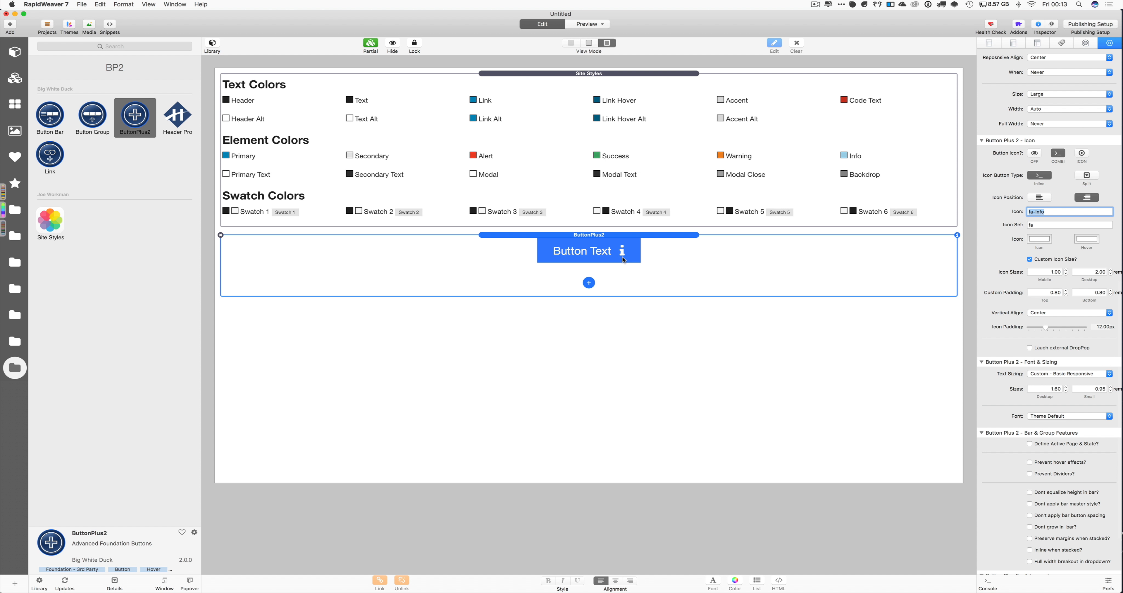
Try a 1.00 desktop icon size and Top, Bottom and Center vertical alignments
click(1083, 269)
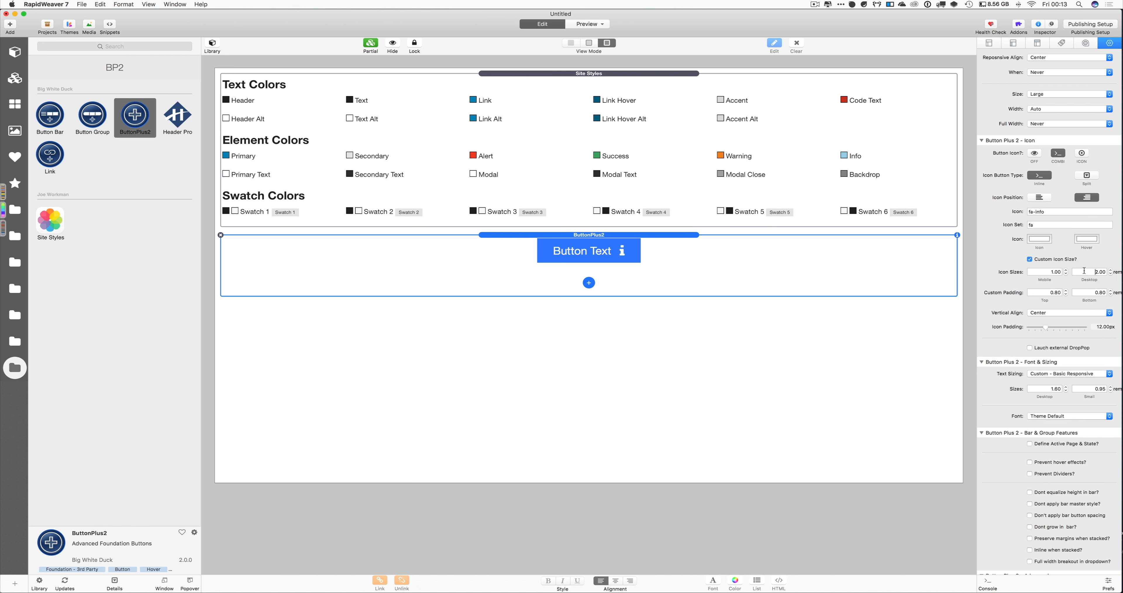
text(1)
key(Return)
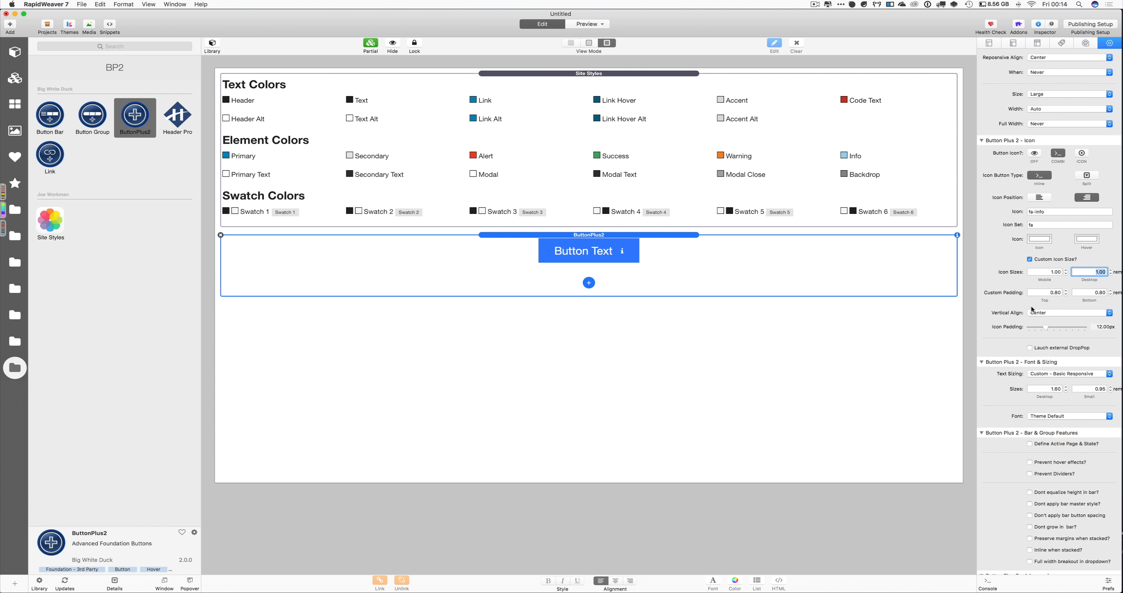
click(1052, 312)
click(1052, 326)
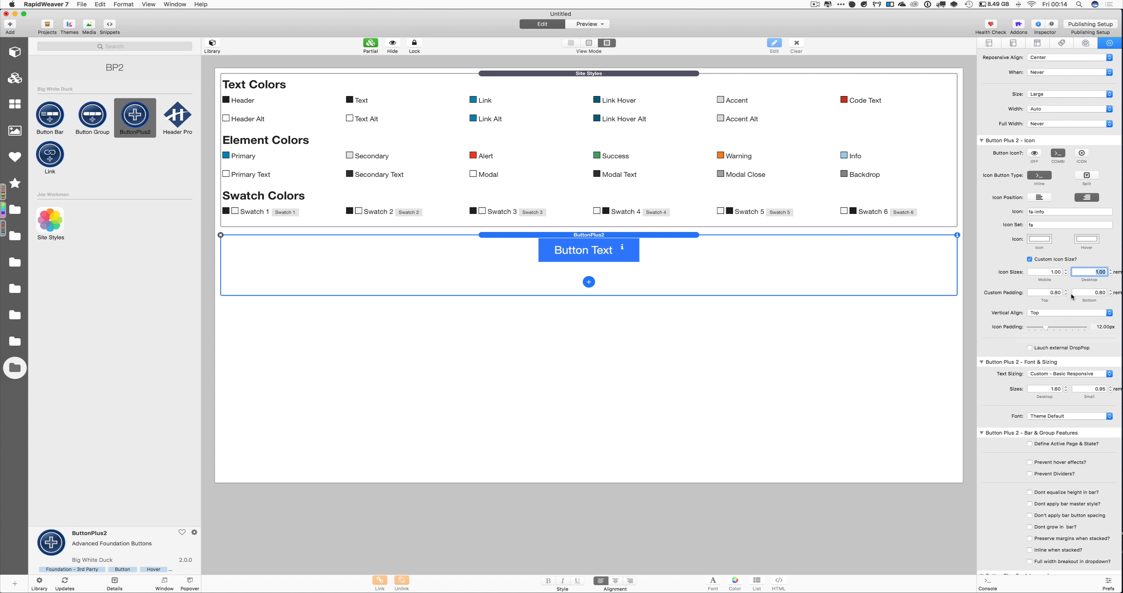
click(1067, 312)
click(1062, 319)
click(1062, 312)
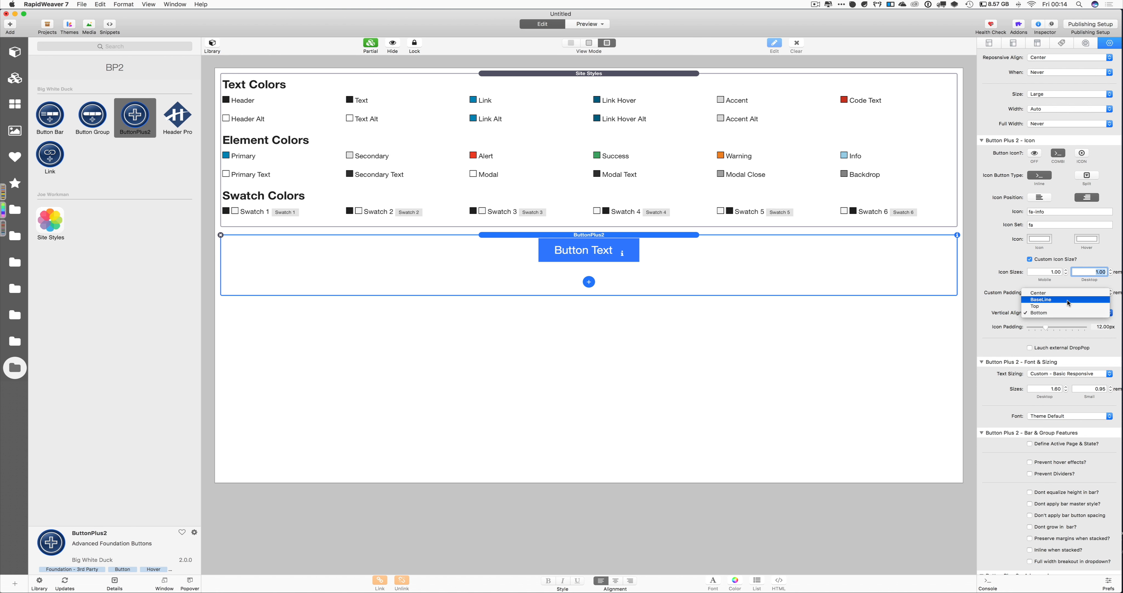
click(1062, 292)
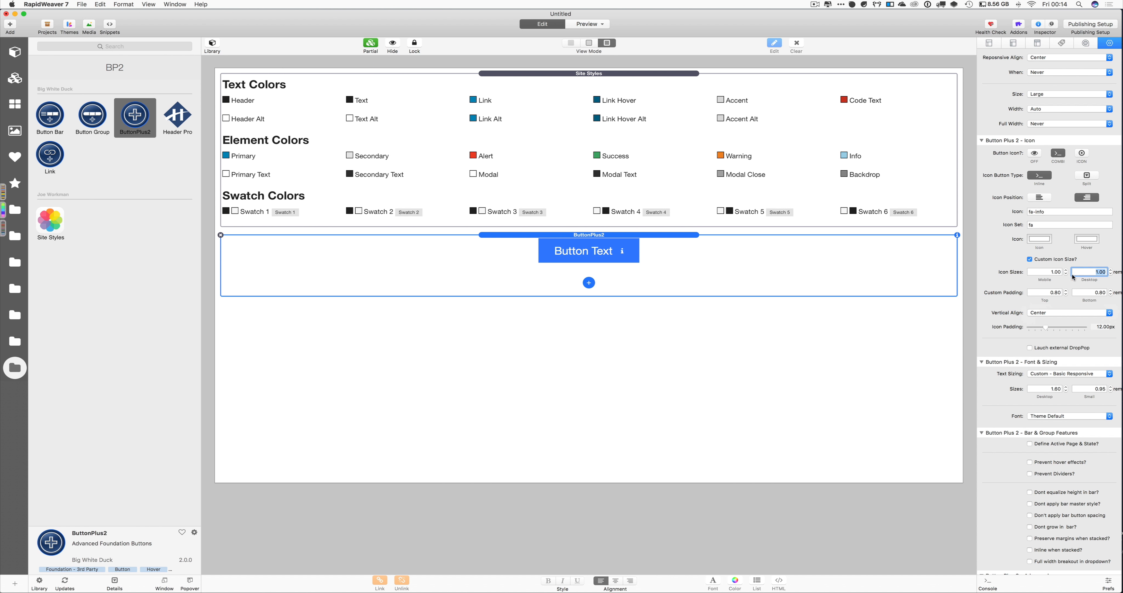
Set the desktop icon size to 1.60 and vertical alignment back to Center
text(1.)
key(Return)
click(1067, 312)
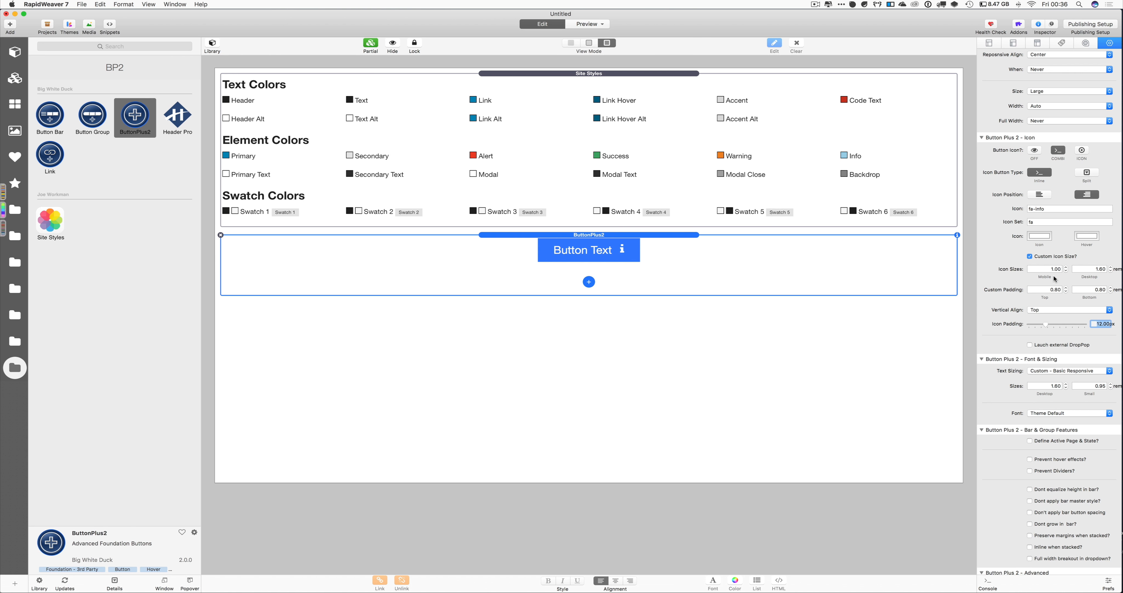
scroll(1053, 248, down, 3)
scroll(1053, 245, down, 2)
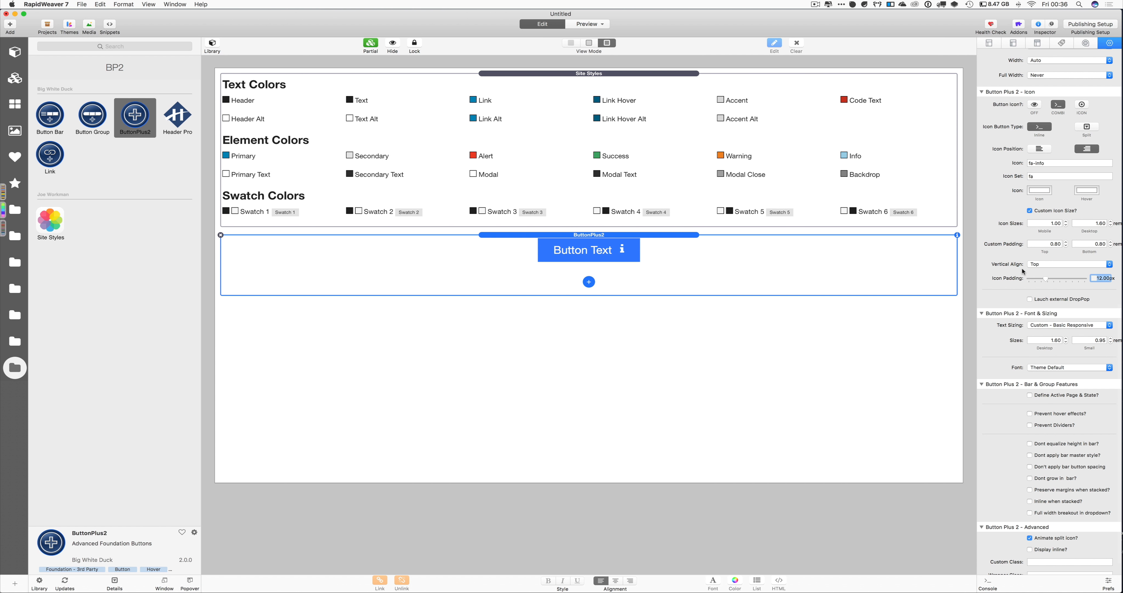
click(1037, 264)
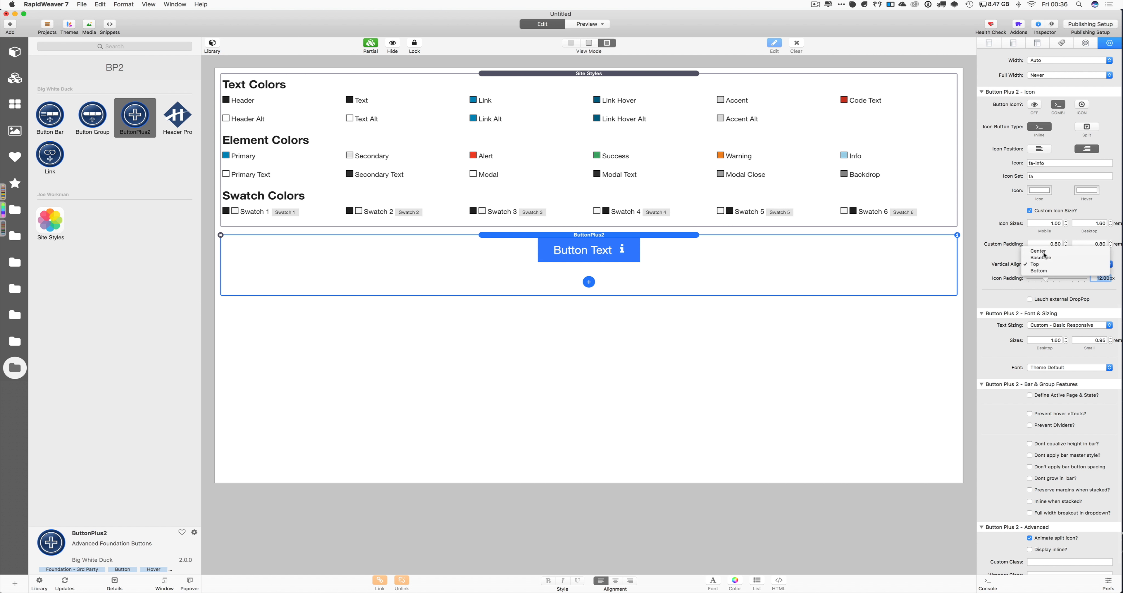
click(1037, 250)
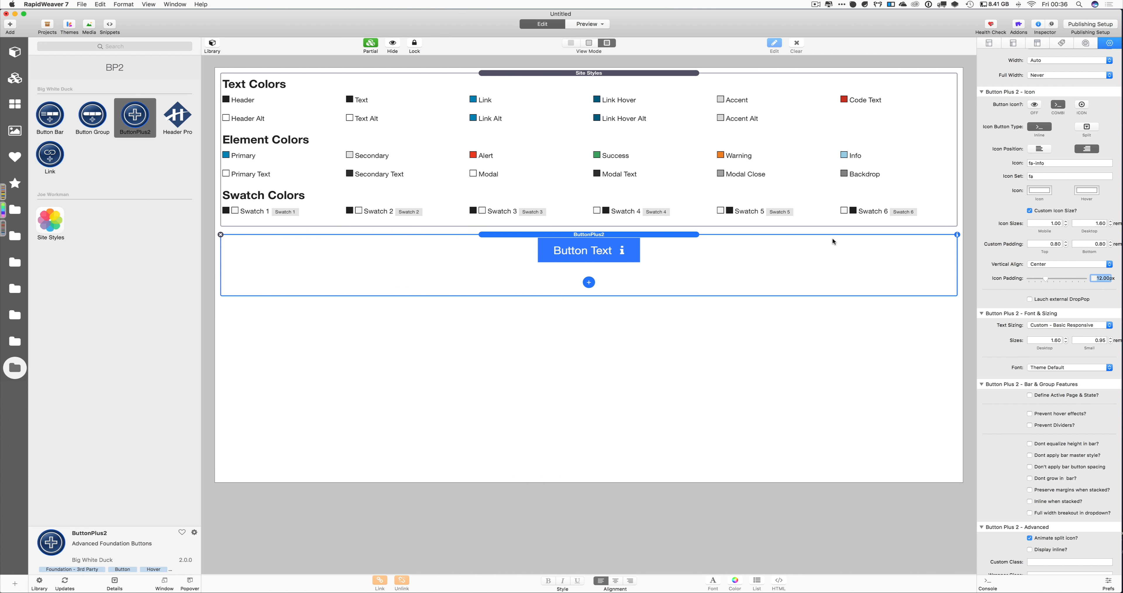
Switch the button's Size setting from a preset to Custom Padding
scroll(1052, 143, up, 4)
scroll(1053, 143, up, 5)
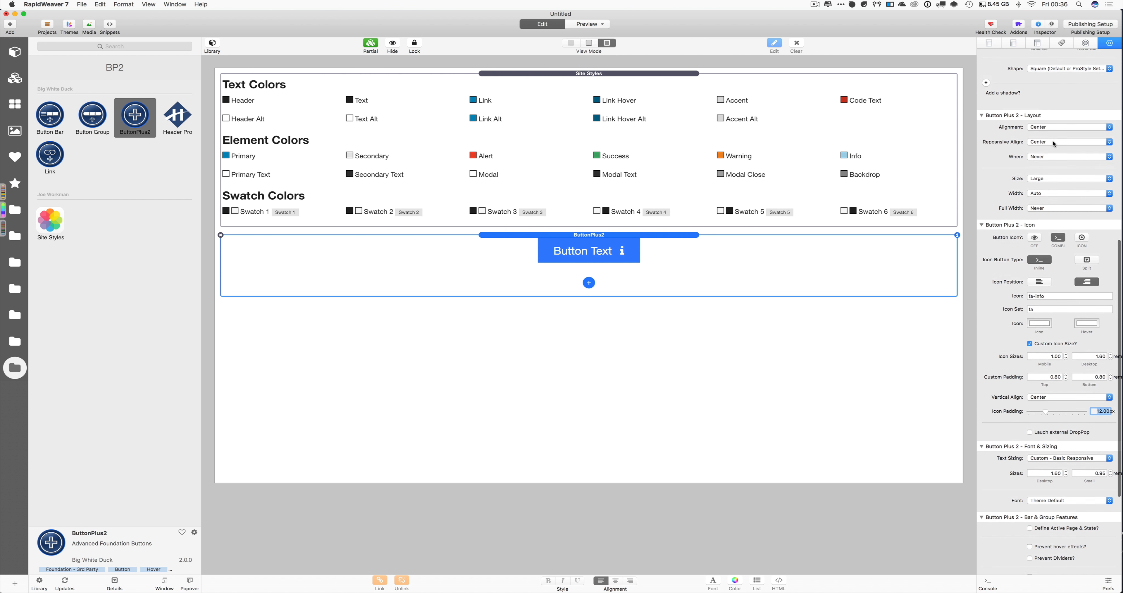
scroll(1053, 143, up, 1)
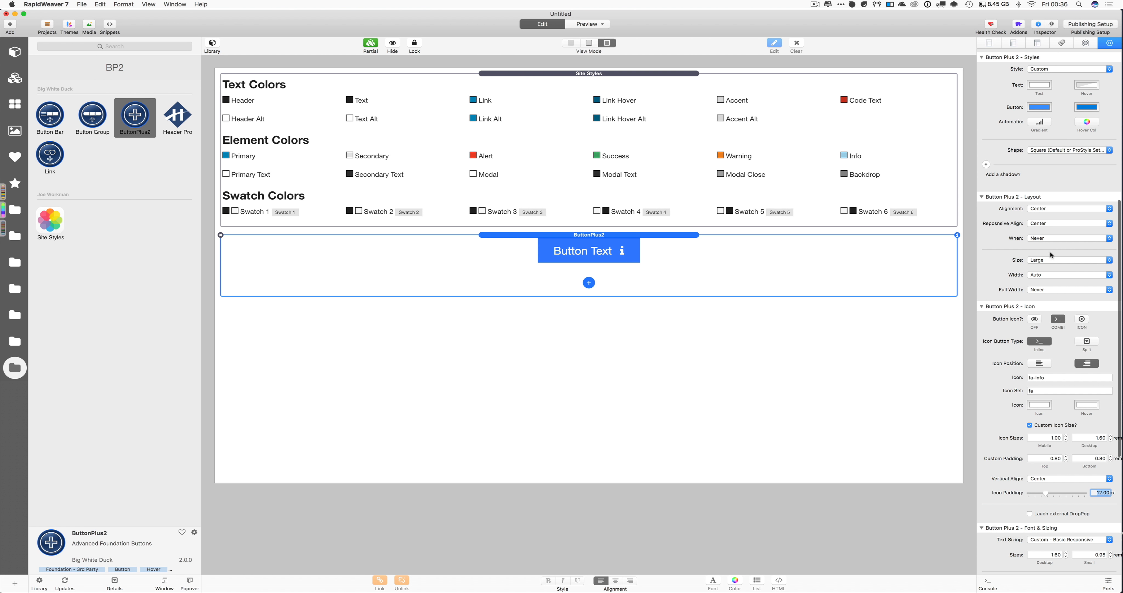
click(1053, 259)
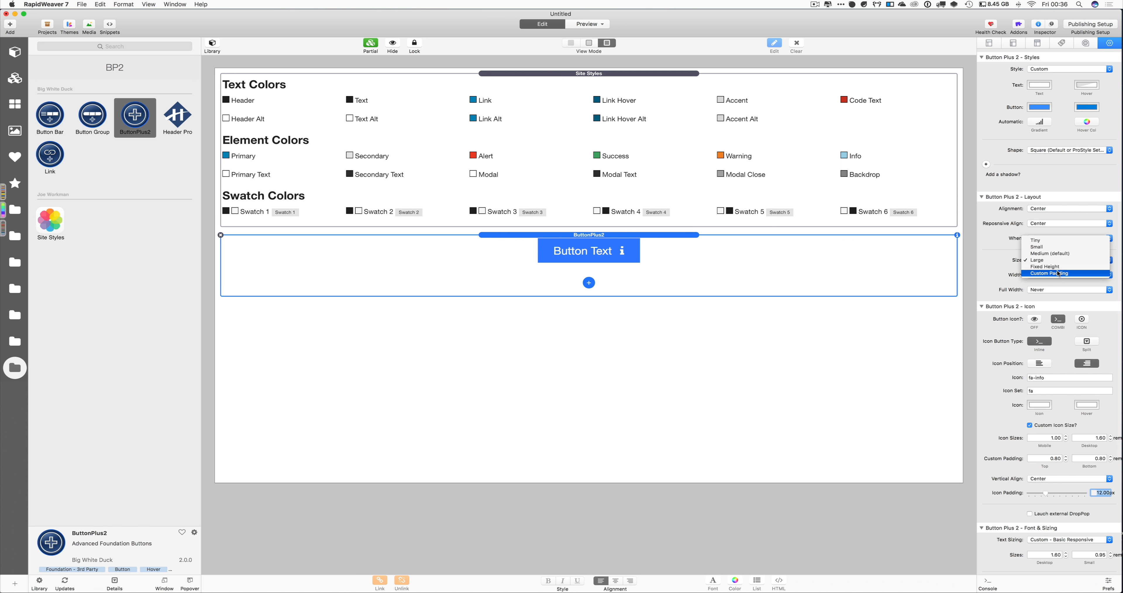
click(1058, 273)
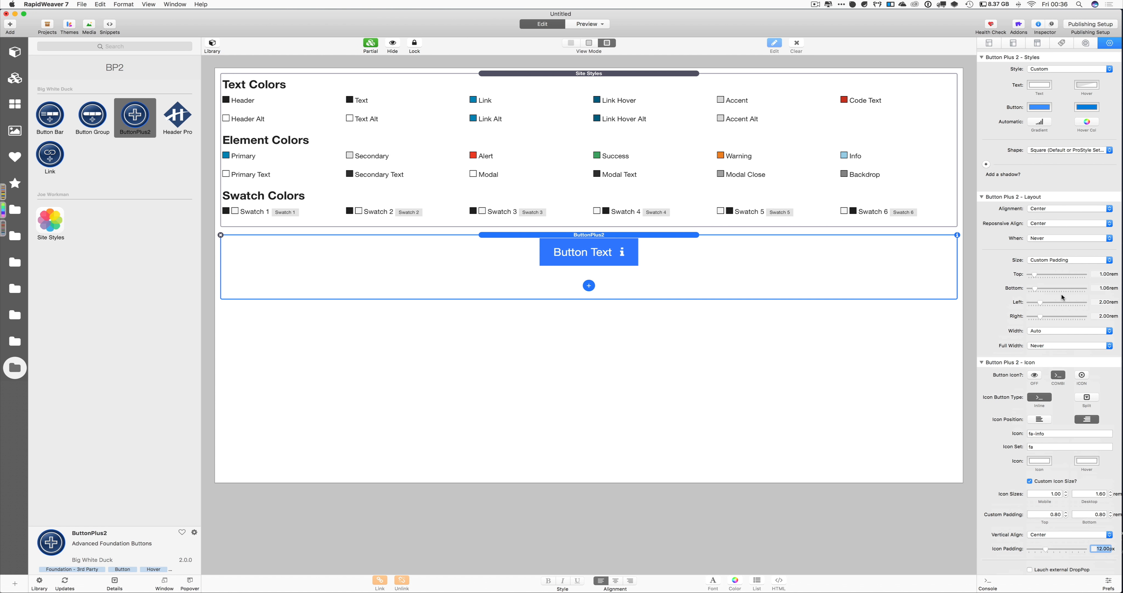
Set custom padding to about 0.31 rem top, 0.42 bottom, 0.83 left and 1.05 right
scroll(1062, 296, down, 3)
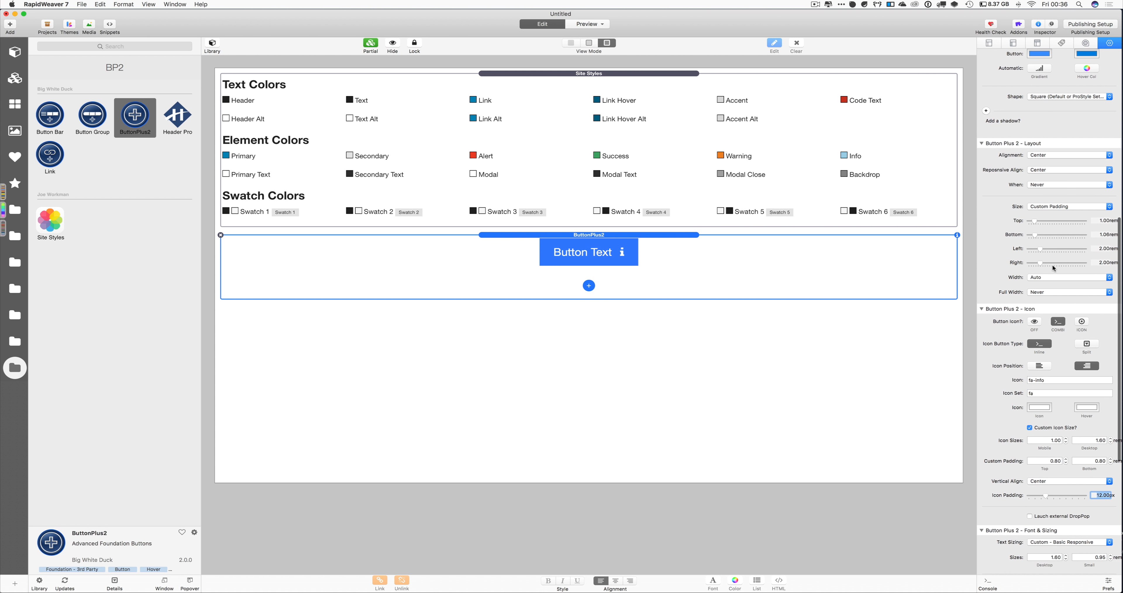
drag(1032, 220, 1022, 223)
click(1025, 222)
drag(1033, 232, 1029, 233)
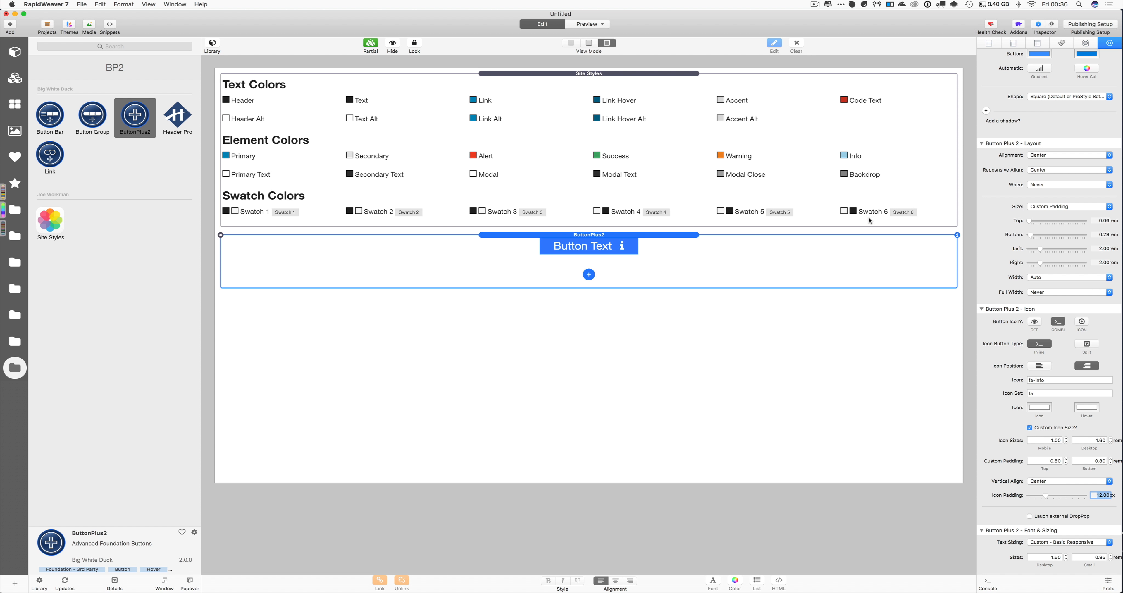
click(1031, 221)
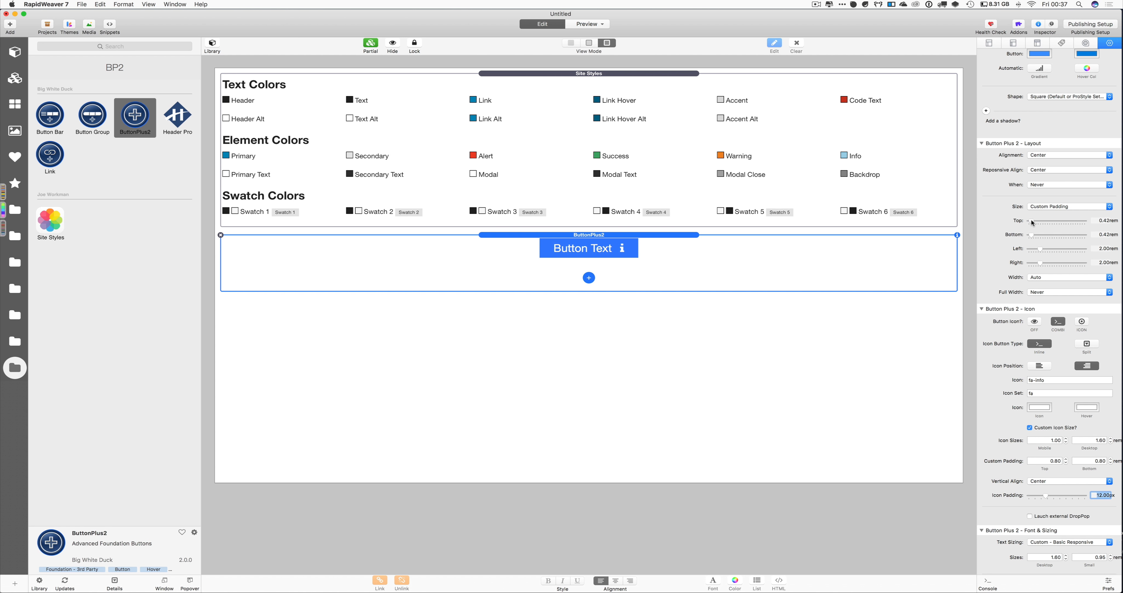
click(1031, 219)
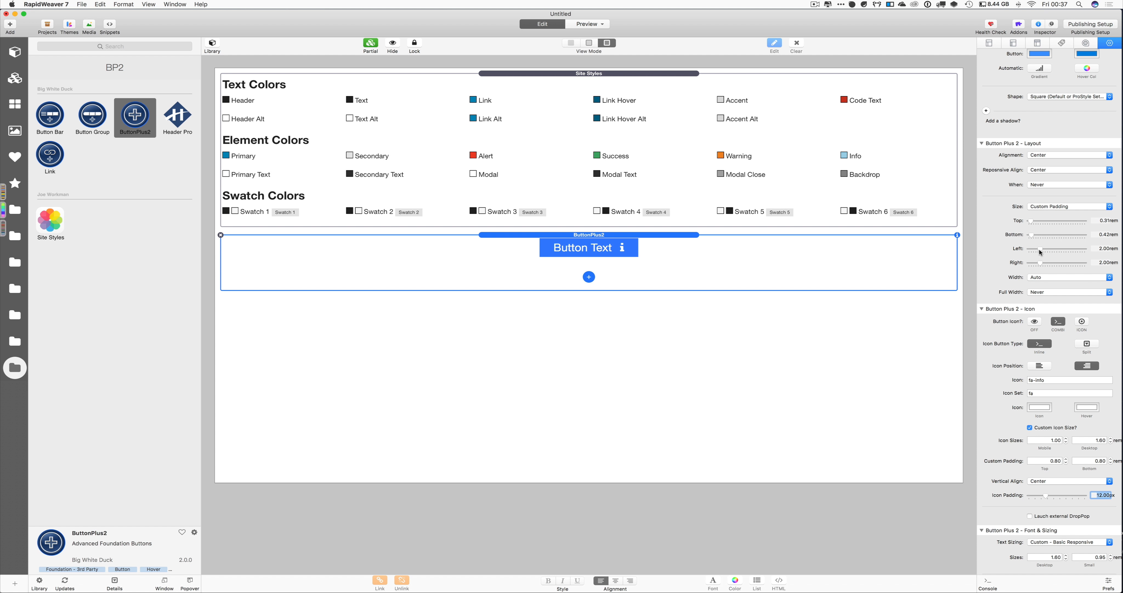
drag(1034, 248, 1033, 263)
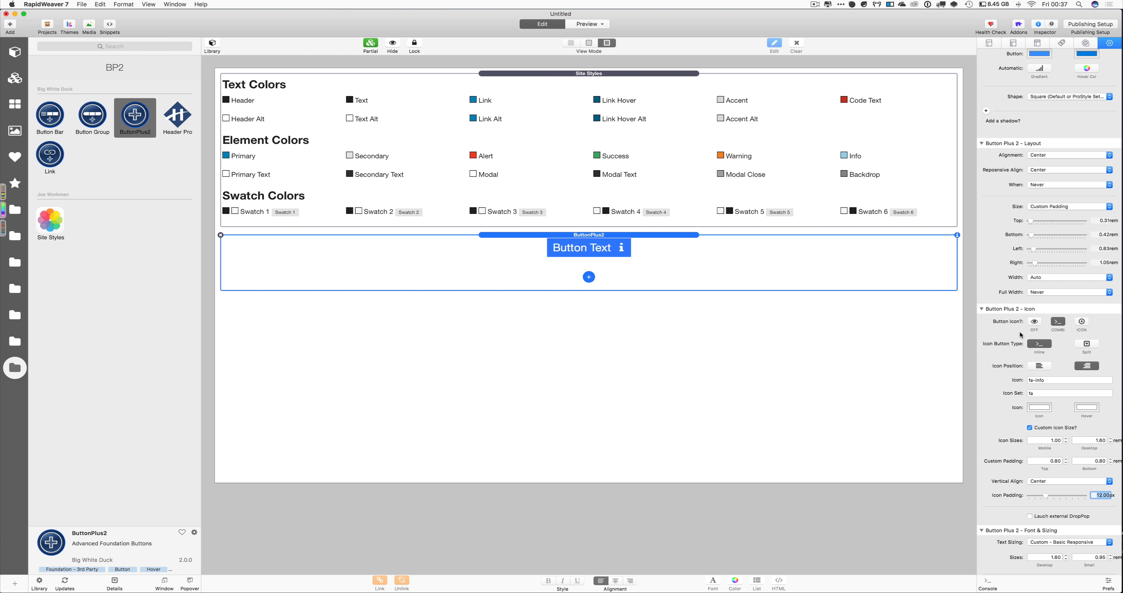
scroll(1018, 329, down, 3)
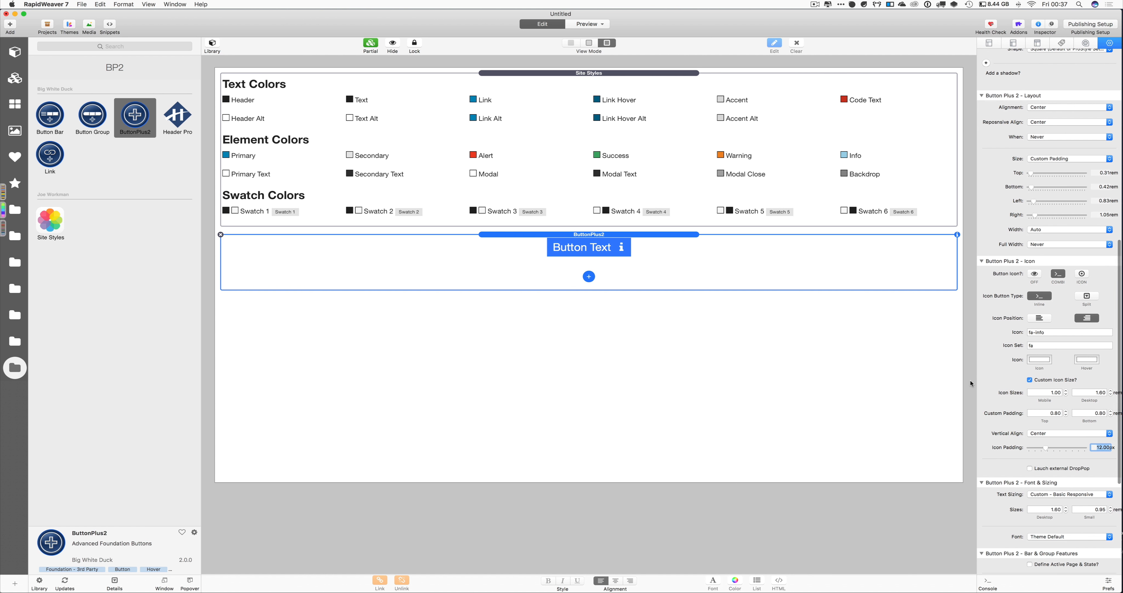